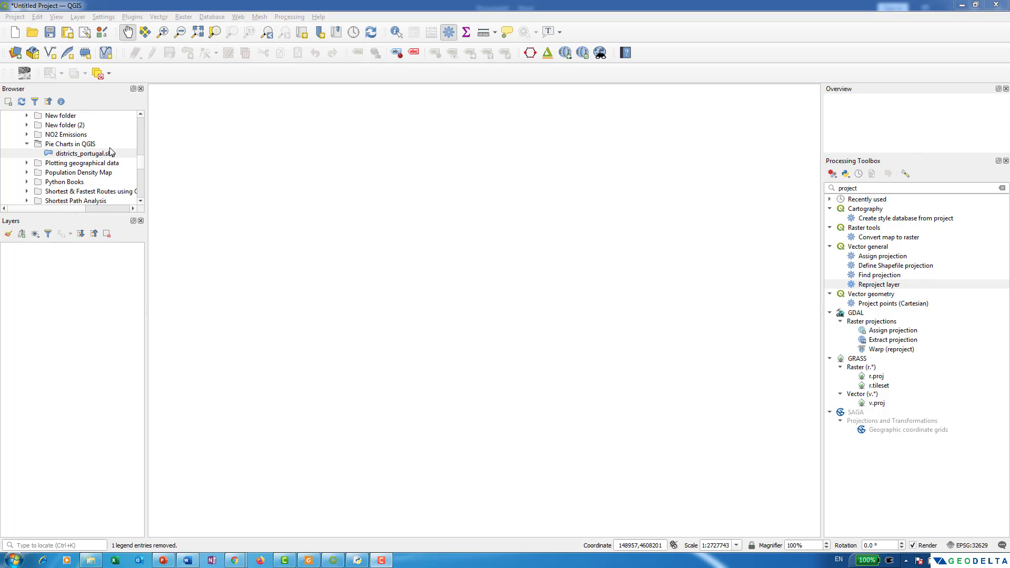
Drag districts_portugal.shp from the Browser panel onto the map canvas to load the districts layer
left_click(106, 153)
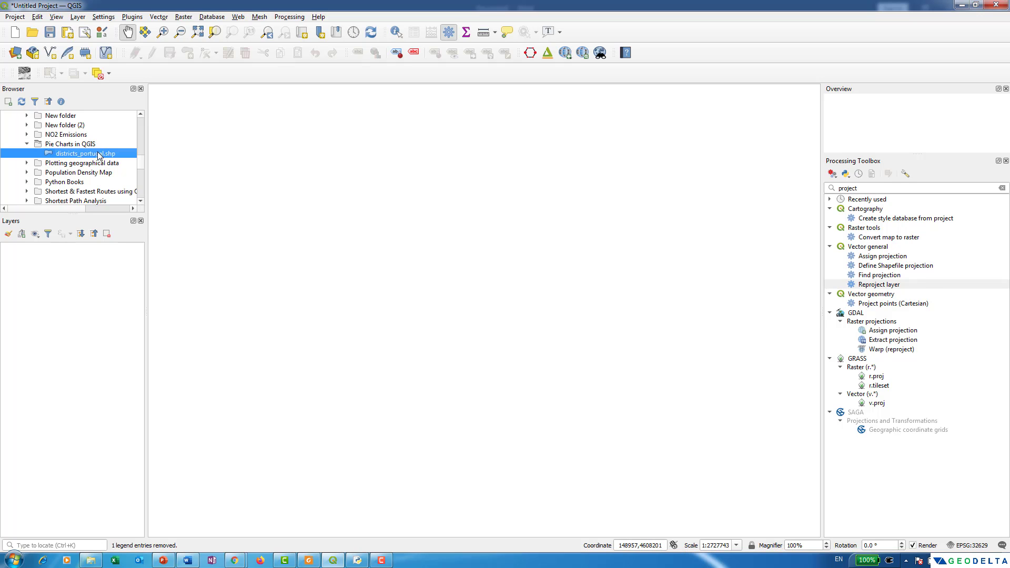
left_click_drag(98, 154, 377, 226)
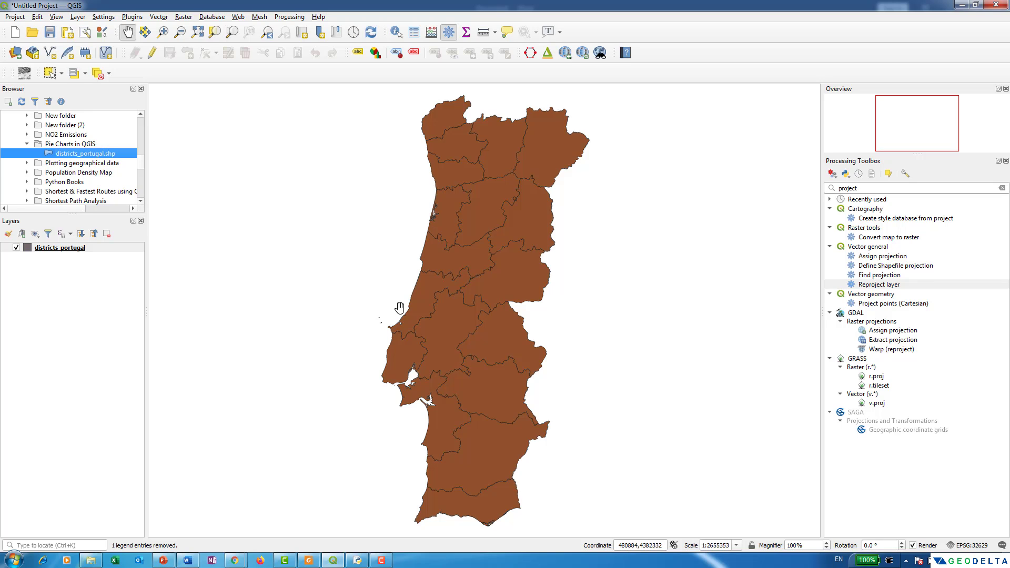
right_click(84, 246)
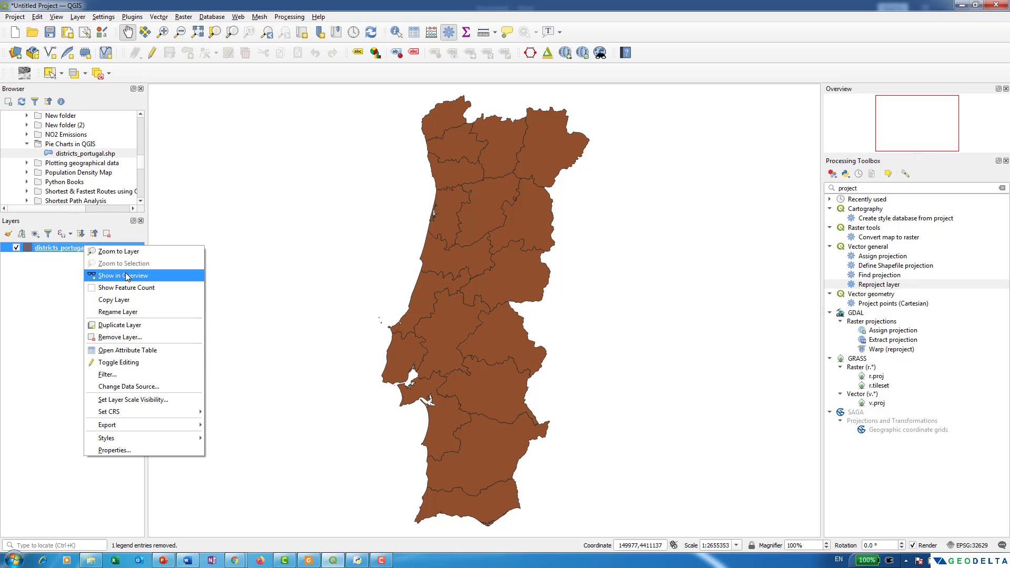
left_click(138, 350)
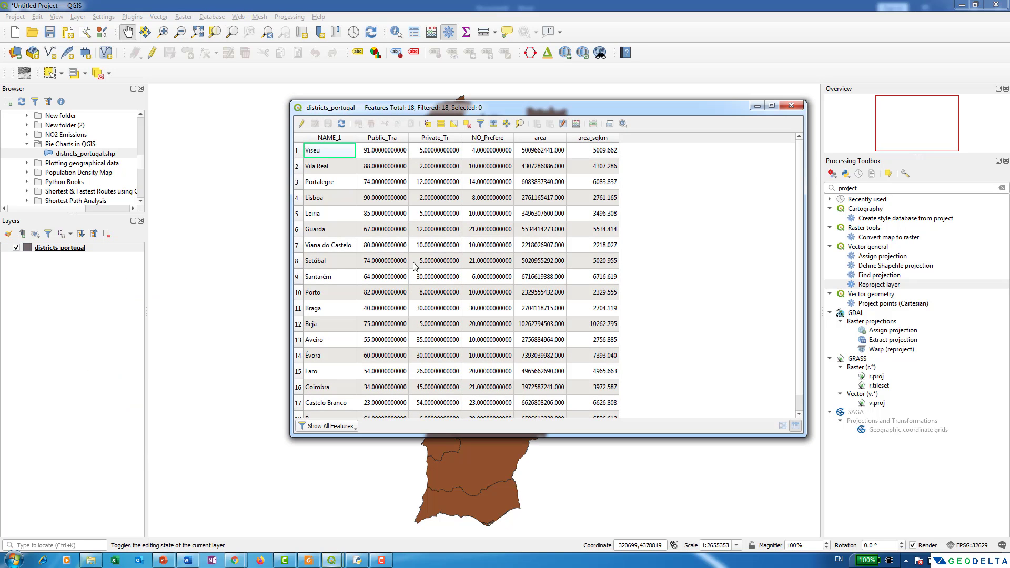
left_click_drag(447, 113, 668, 157)
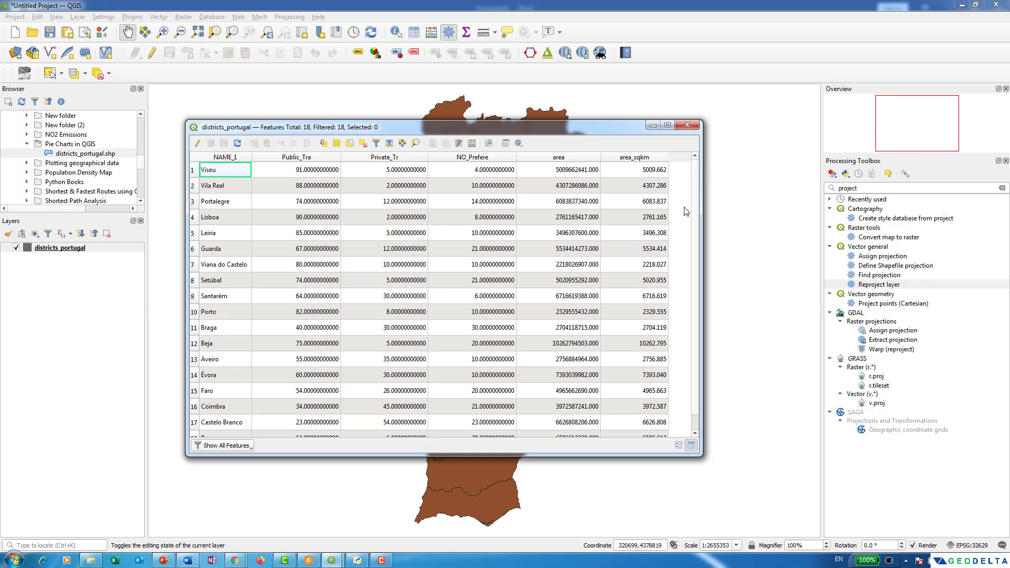
left_click(687, 125)
mouse_move(556, 331)
left_mouse_down()
mouse_move(552, 340)
mouse_move(552, 332)
left_mouse_up()
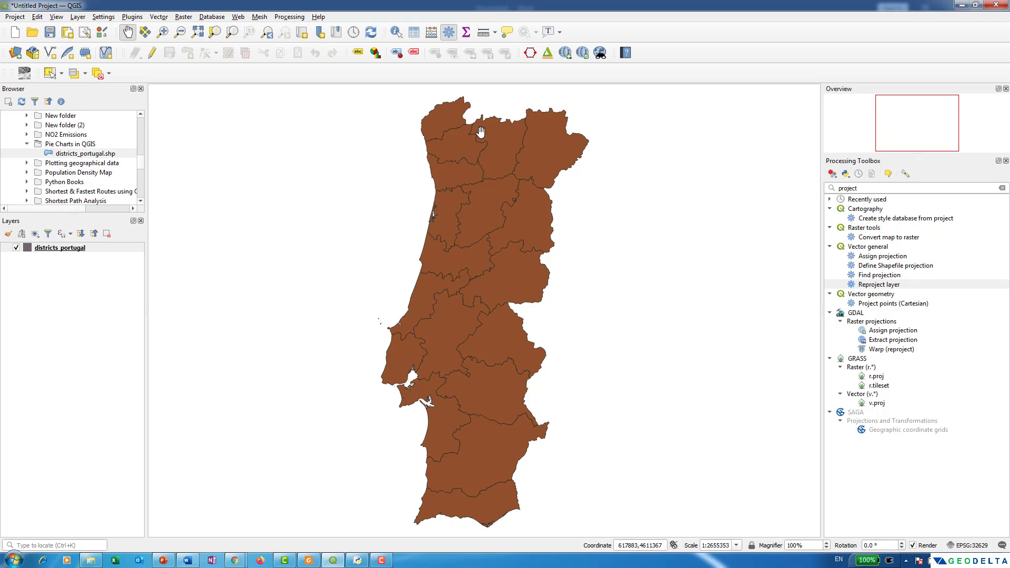
In the districts layer's Symbology, choose Categorized rendering with NAME_1 as the value field
right_click(83, 248)
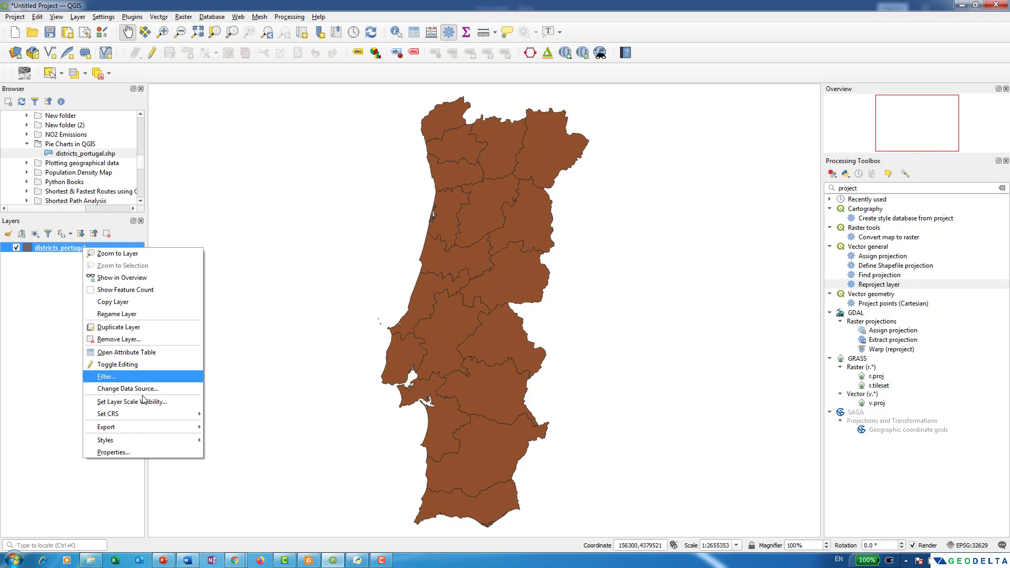
left_click(140, 450)
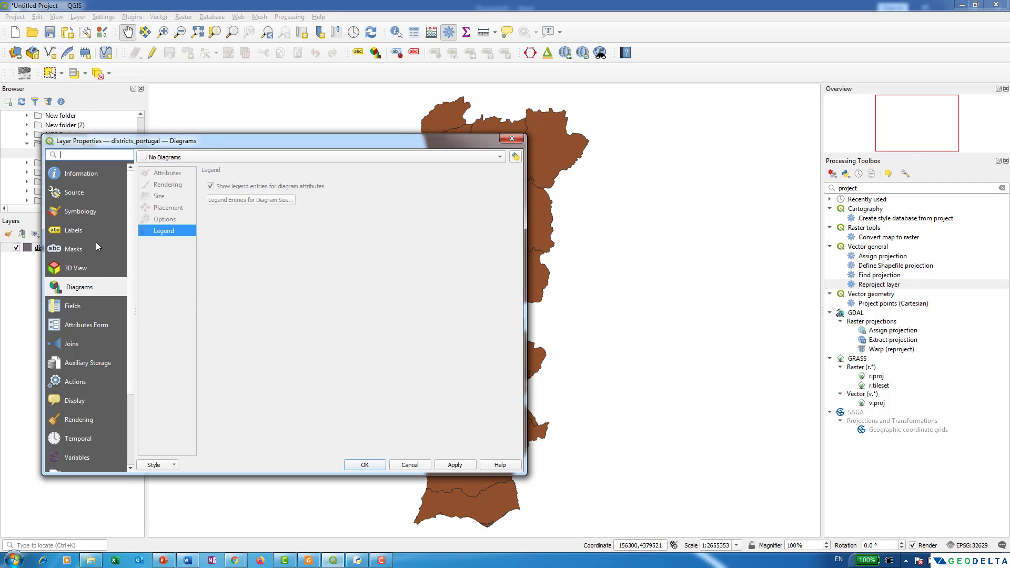
left_click(81, 210)
left_click(183, 157)
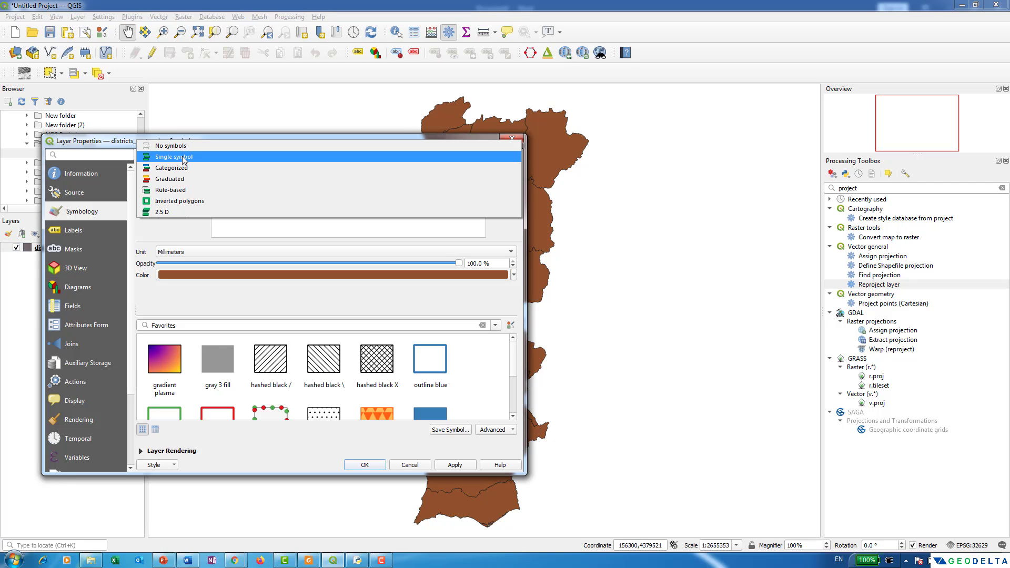
left_click(200, 168)
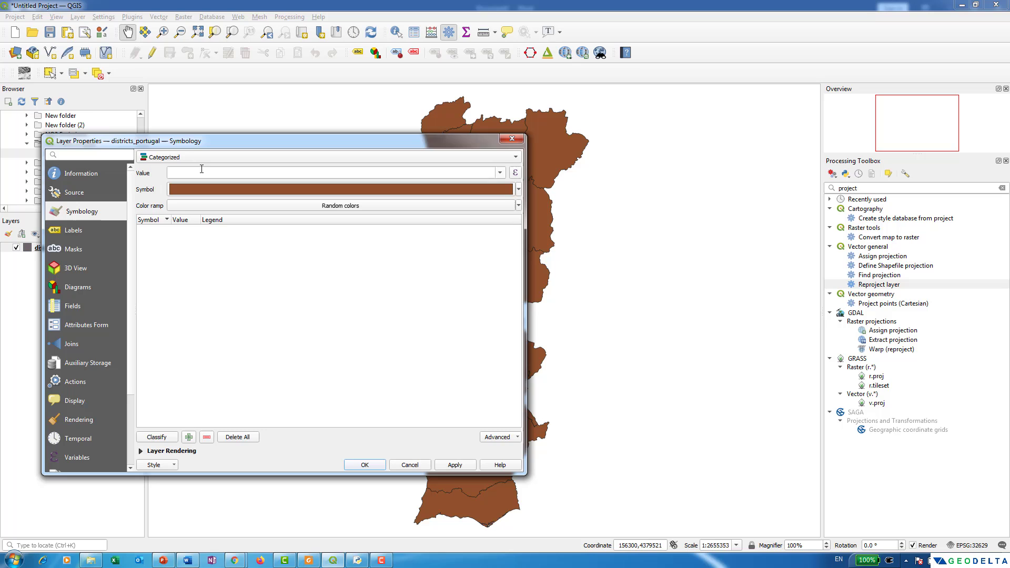
left_click(500, 173)
left_click(254, 193)
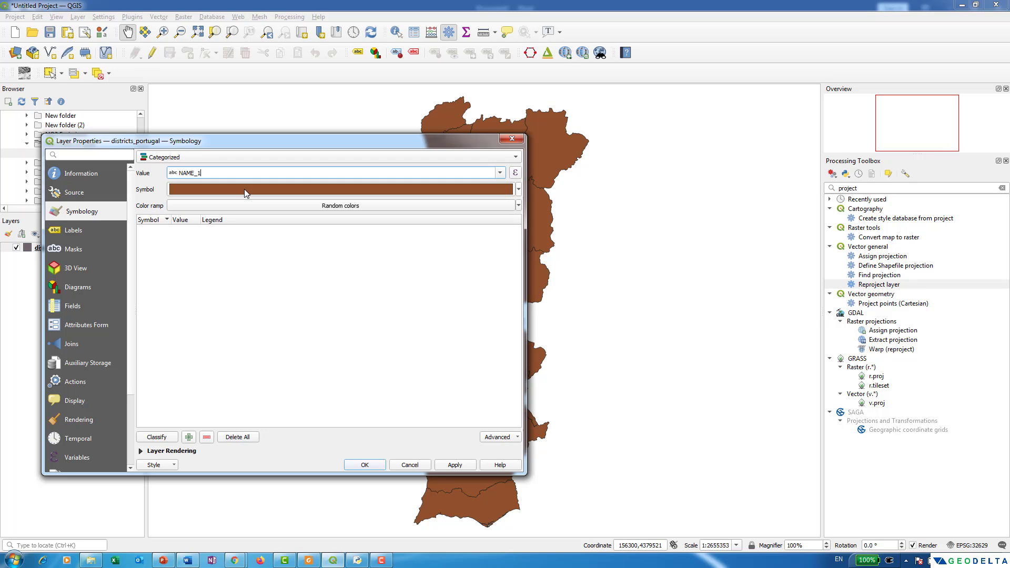
Keep the Random colors ramp, classify one category per district, apply and confirm
left_click(318, 206)
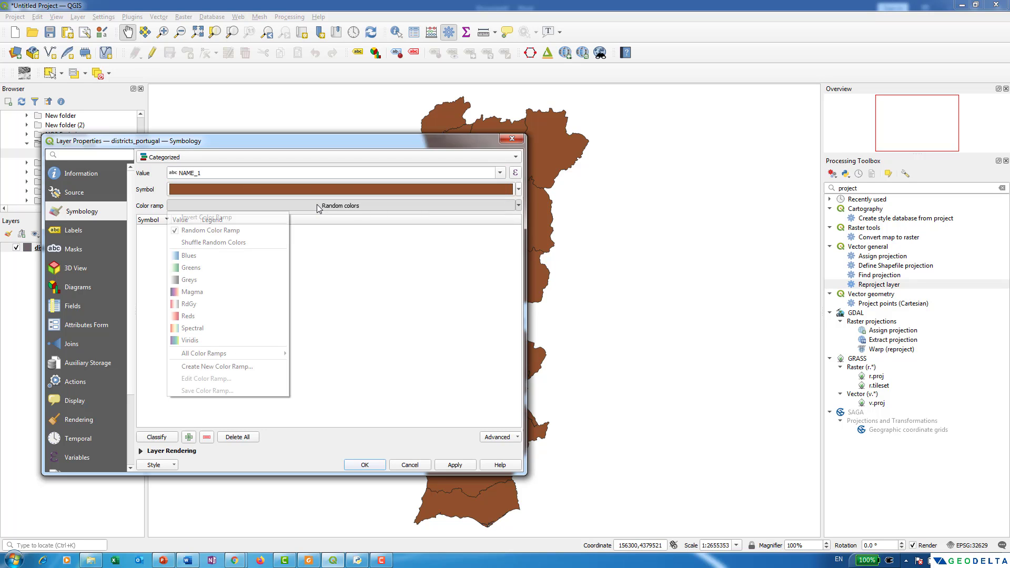
mouse_move(224, 356)
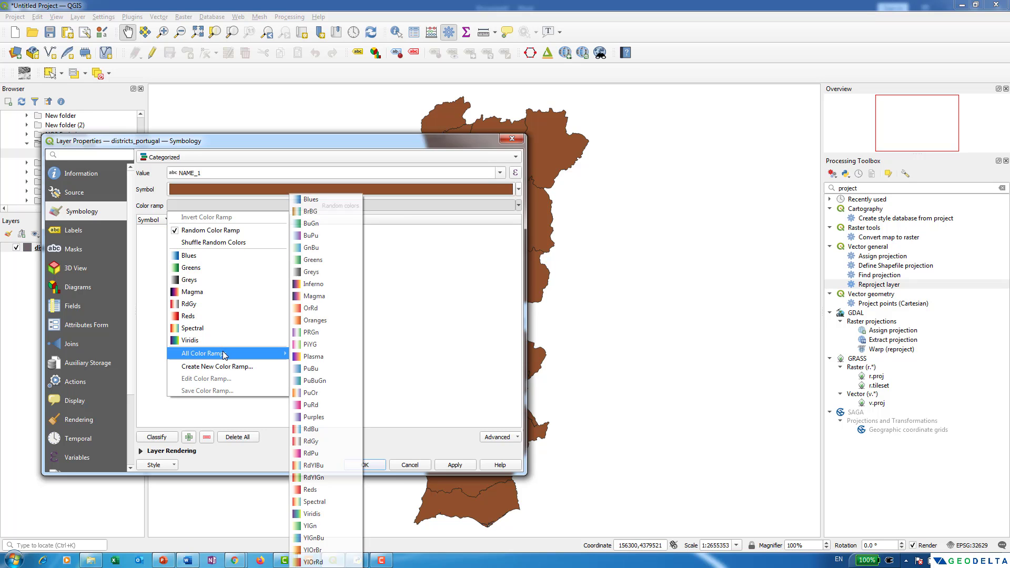
left_click(241, 229)
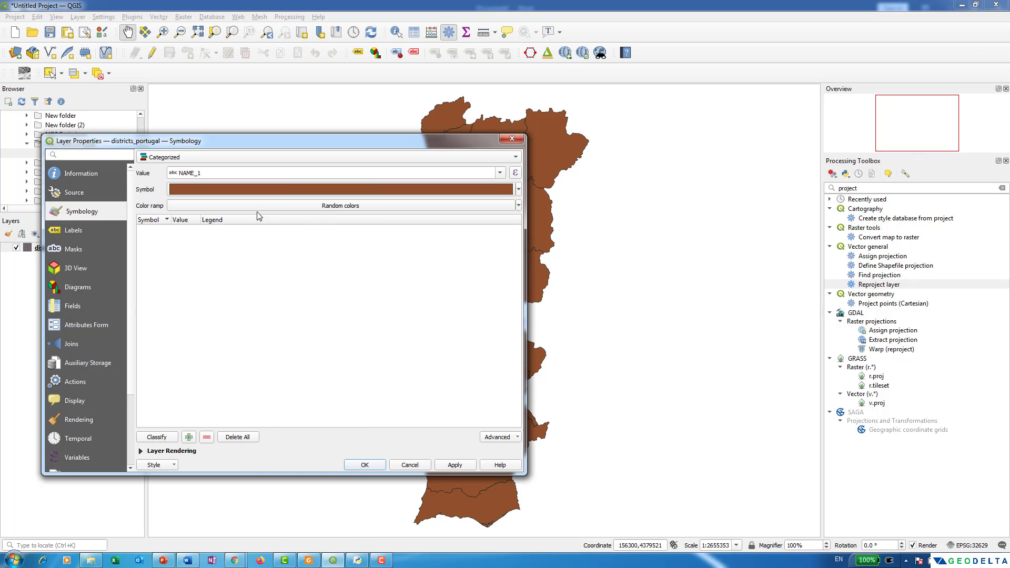
left_click(164, 439)
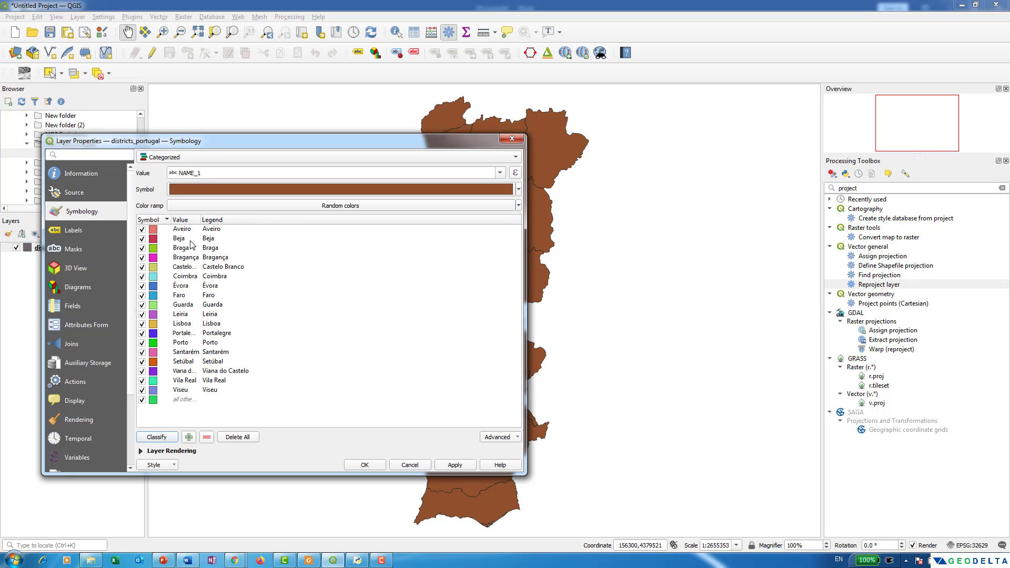
left_click(455, 465)
left_click_drag(386, 140, 429, 158)
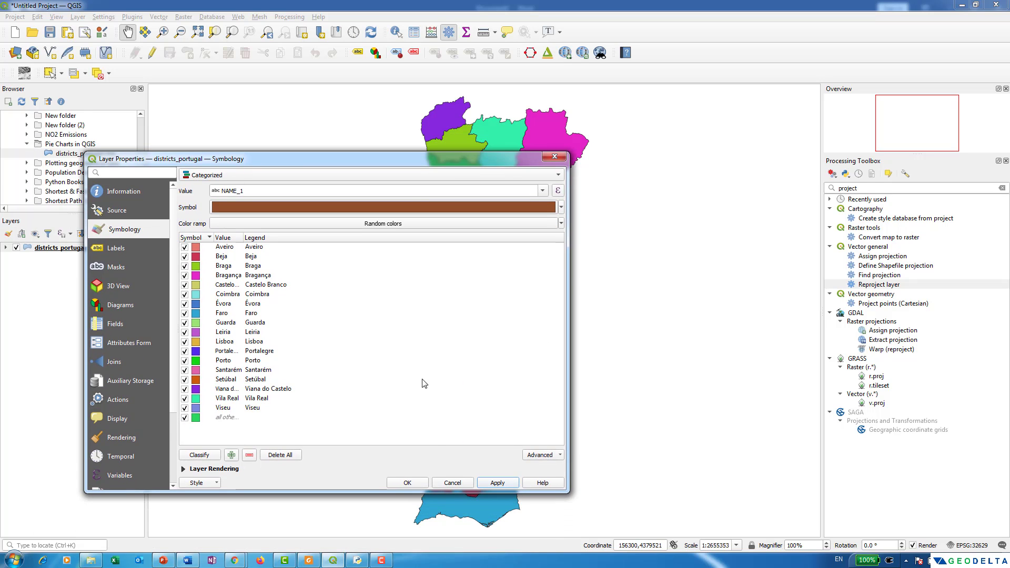
left_click(408, 483)
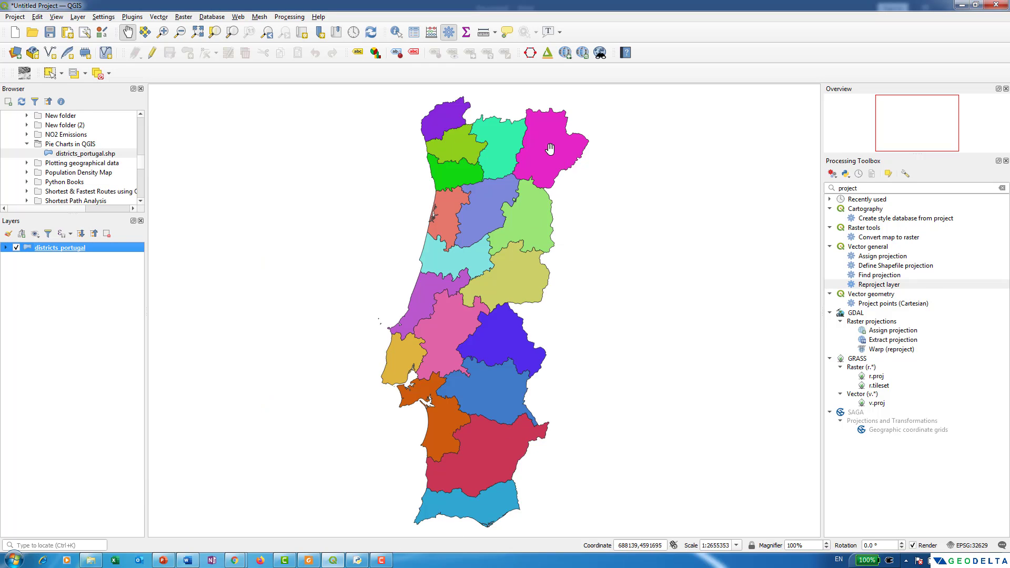
Set the districts layer's diagram type to Pie Chart and show its Attributes page
right_click(81, 253)
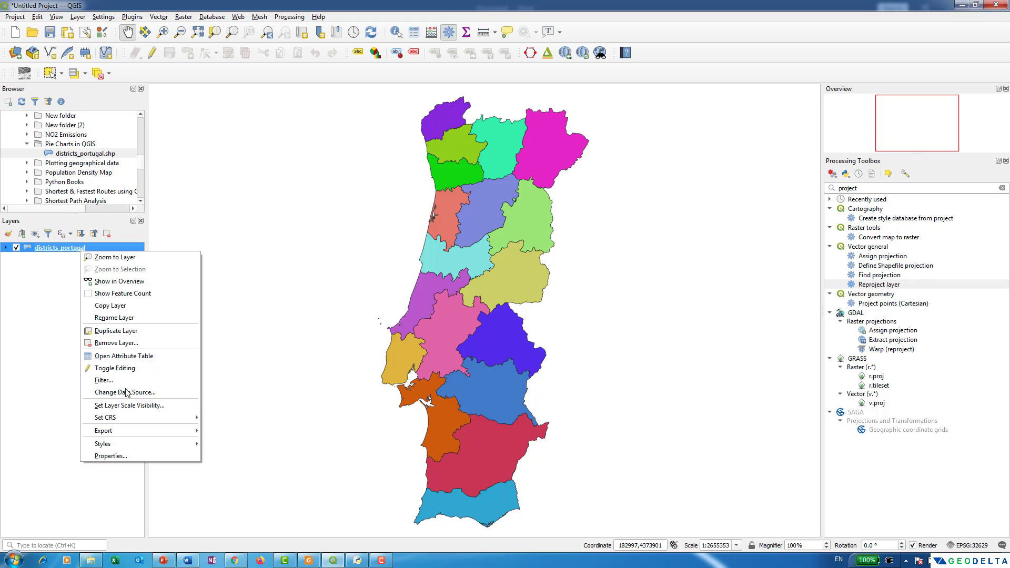
left_click(127, 456)
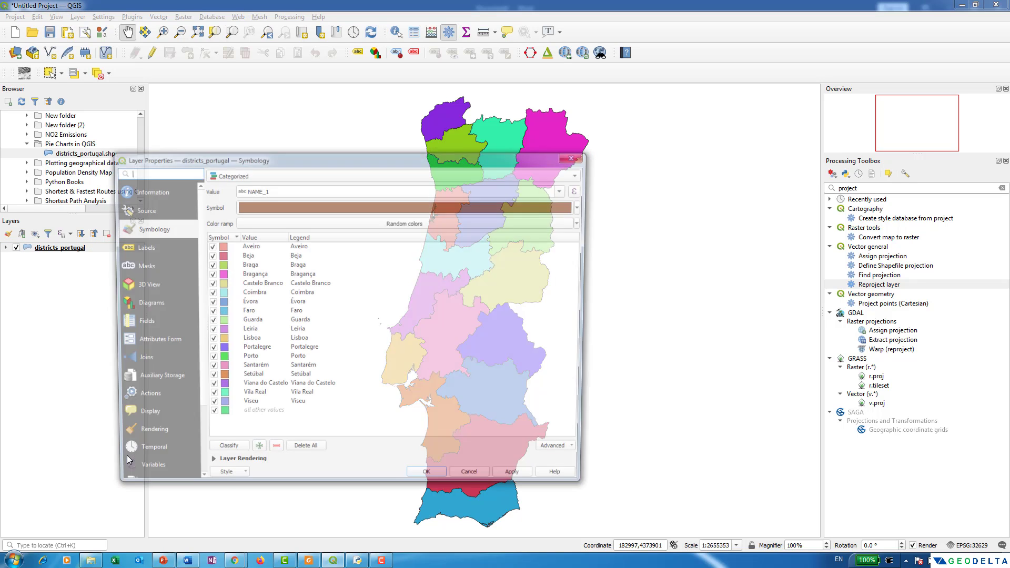
left_click(149, 307)
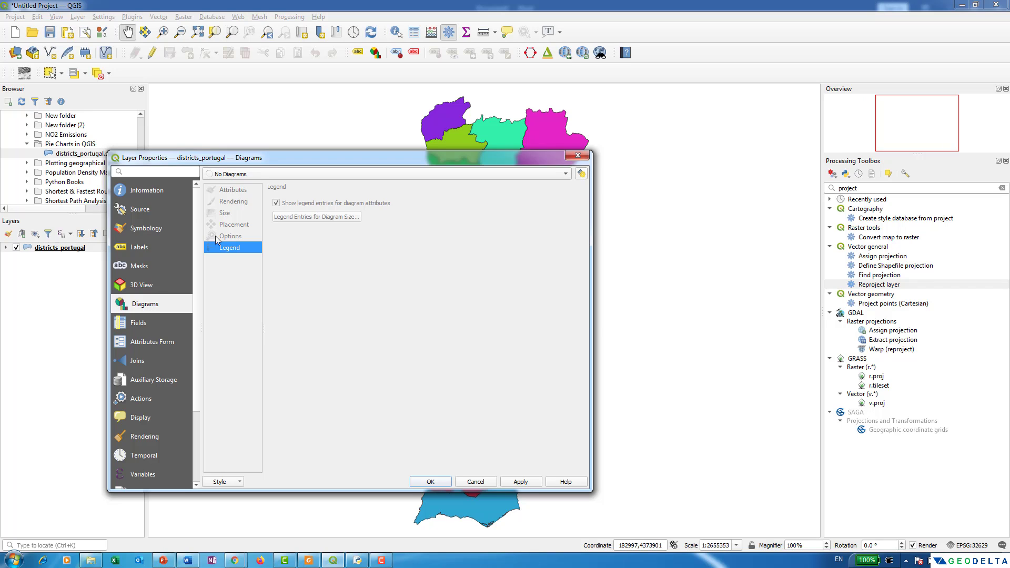
left_click(256, 177)
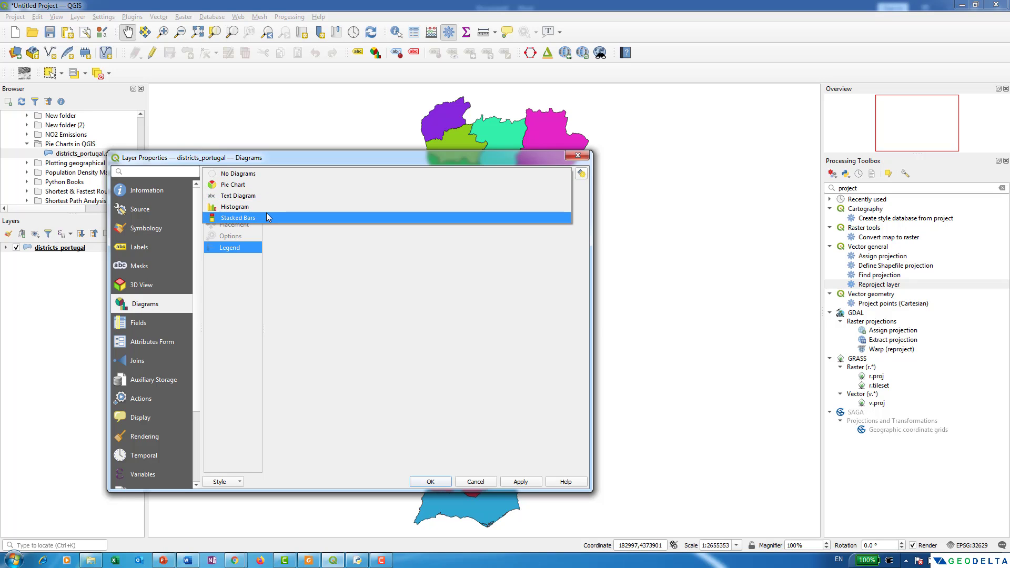
left_click(272, 184)
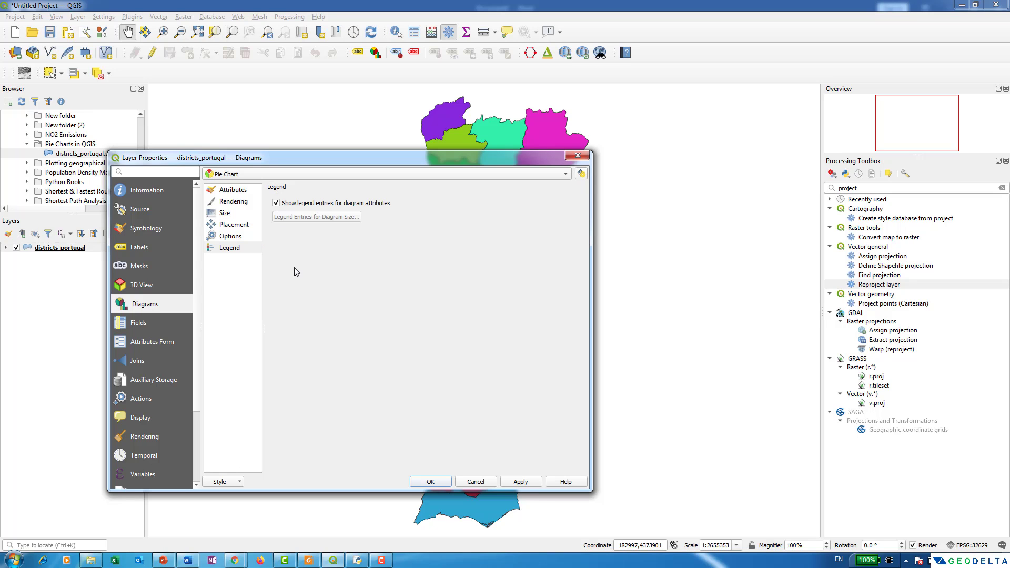
left_click(234, 192)
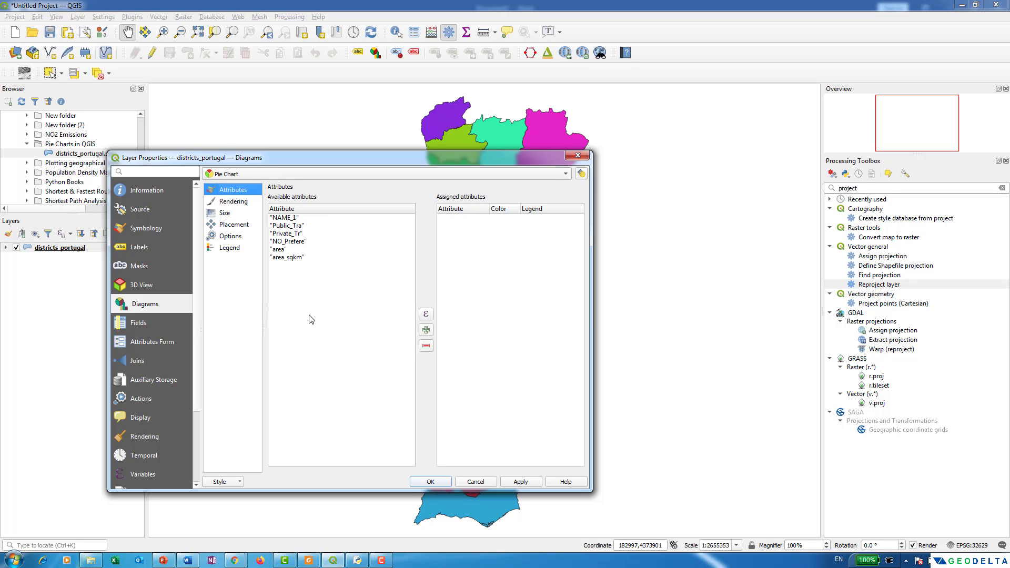
left_click_drag(355, 161, 289, 153)
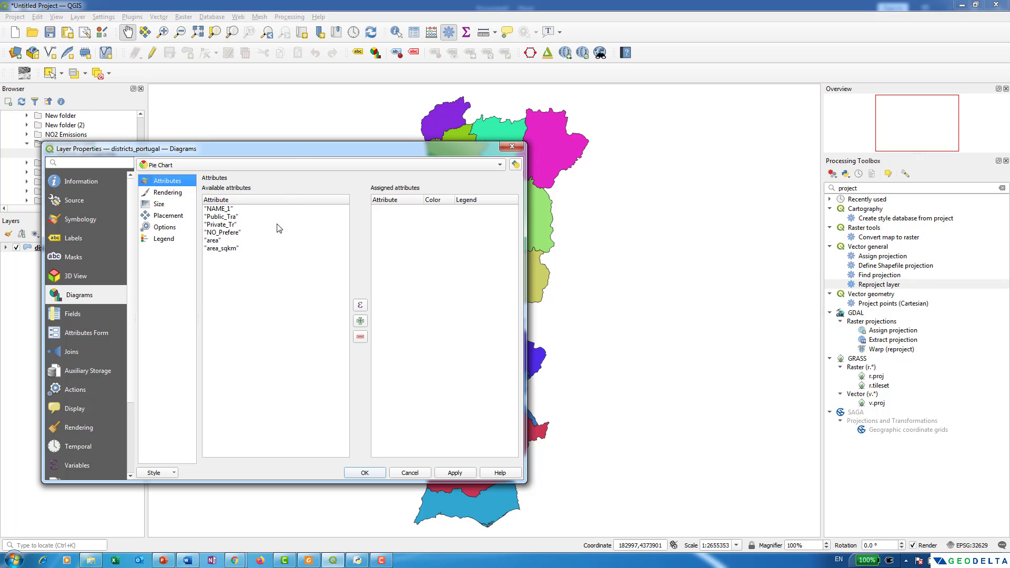
Add Public_Tra, Private_Tr and NO_Prefere as pie chart slice attributes
left_click(235, 217)
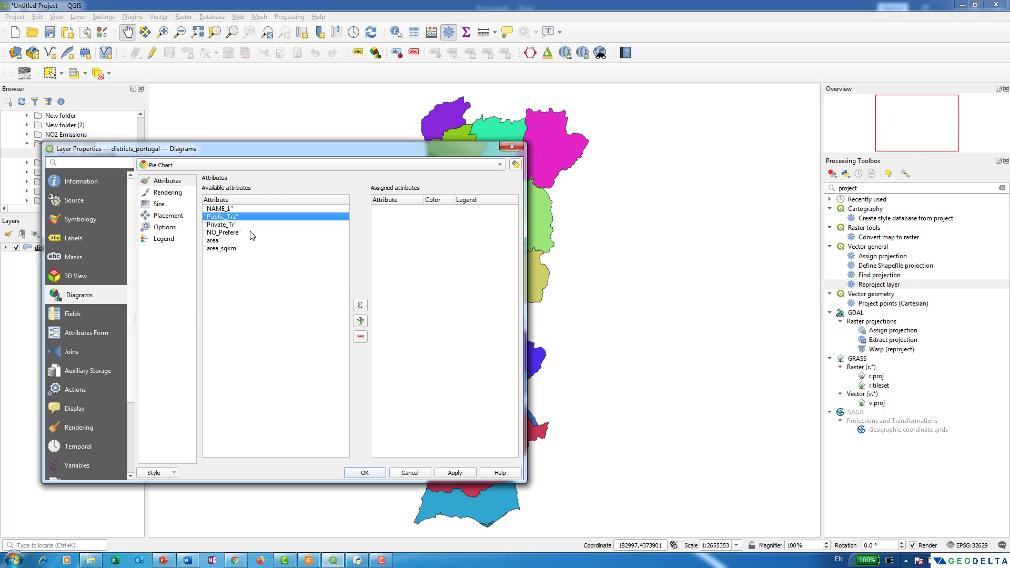
left_click(362, 322)
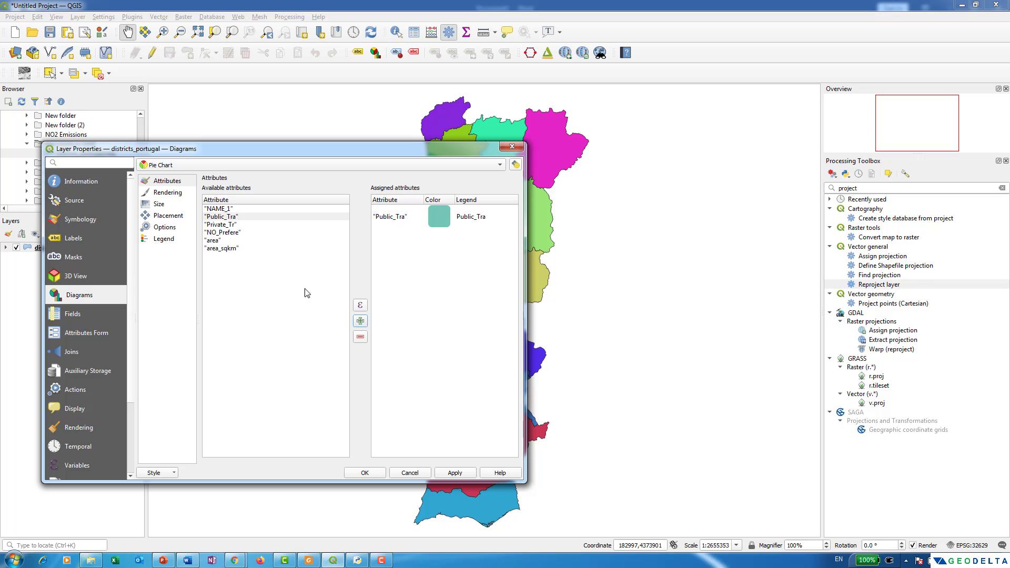
left_click(235, 225)
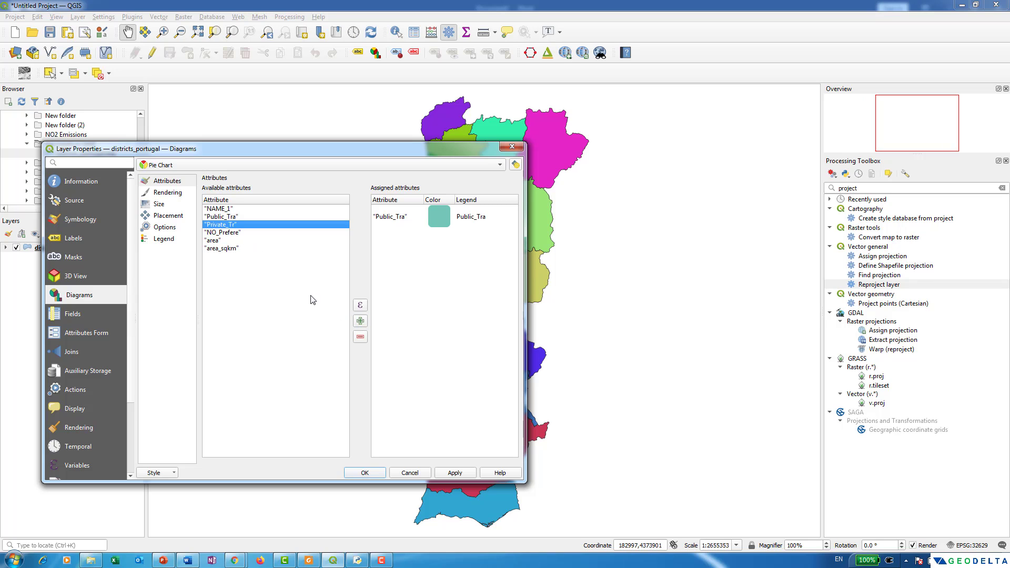
left_click(360, 321)
left_click(224, 234)
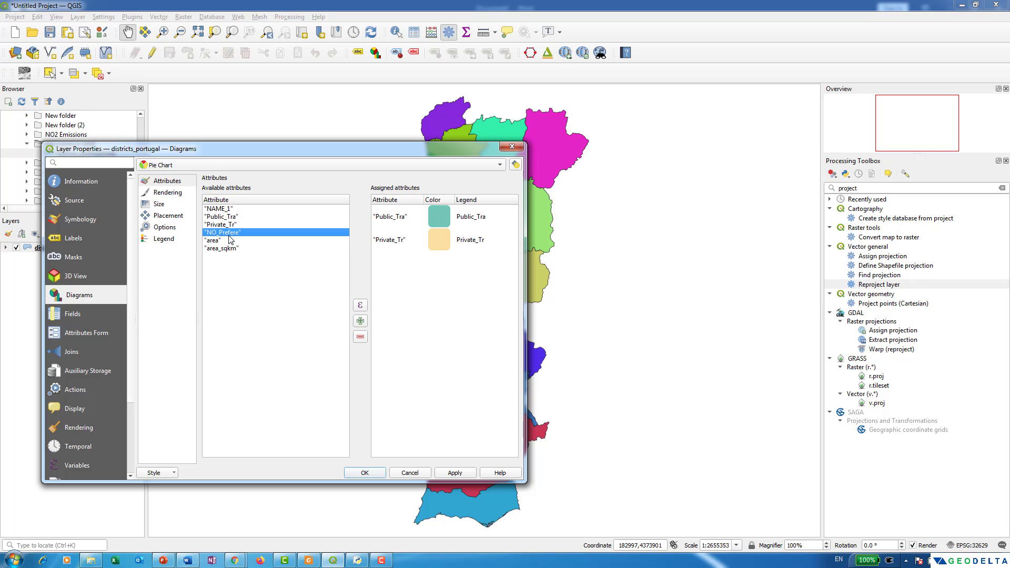
left_click(361, 322)
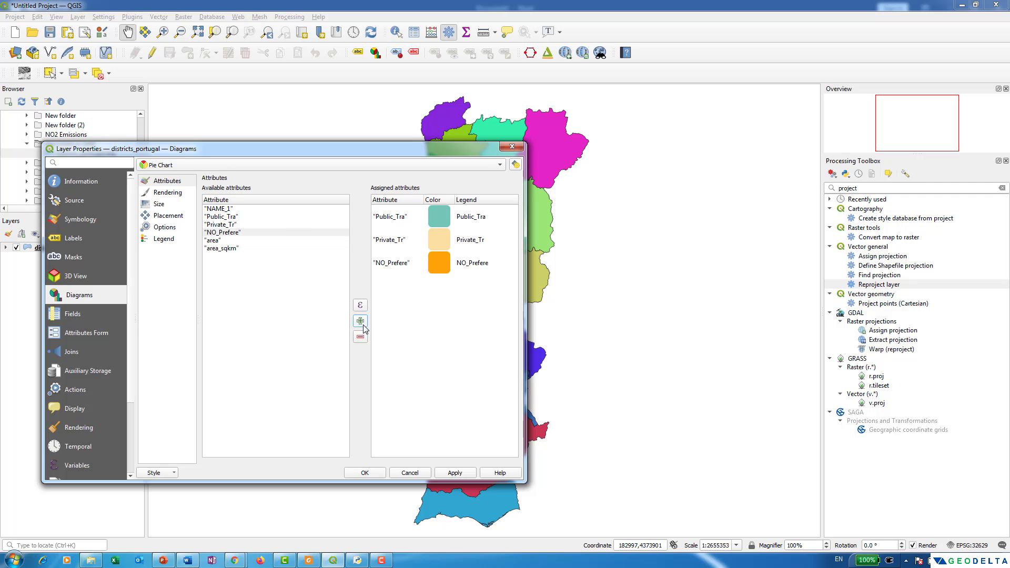
Colour the Public_Tra slice vivid blue and the Private_Tr slice dark green
double_click(442, 219)
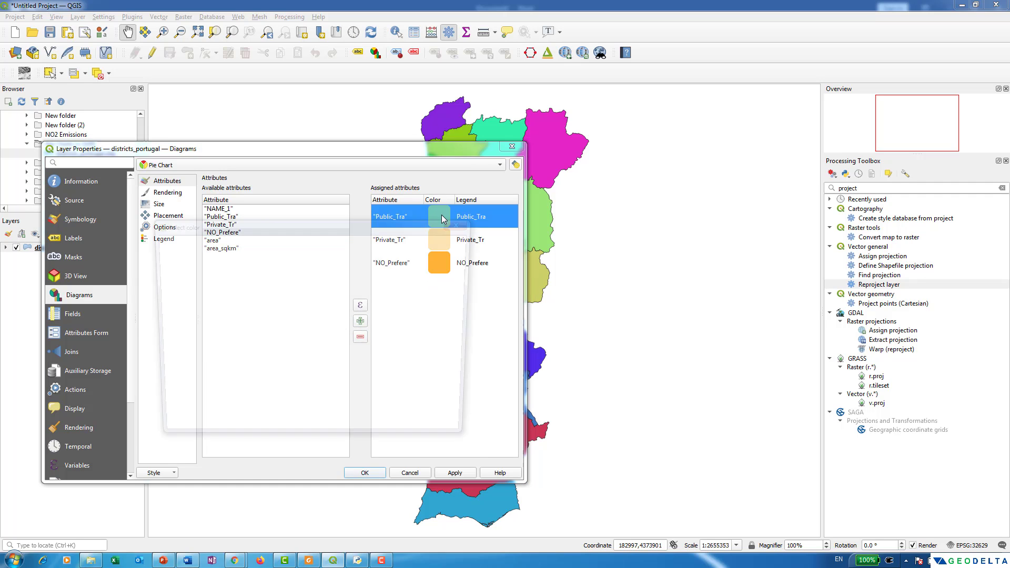
left_click(203, 361)
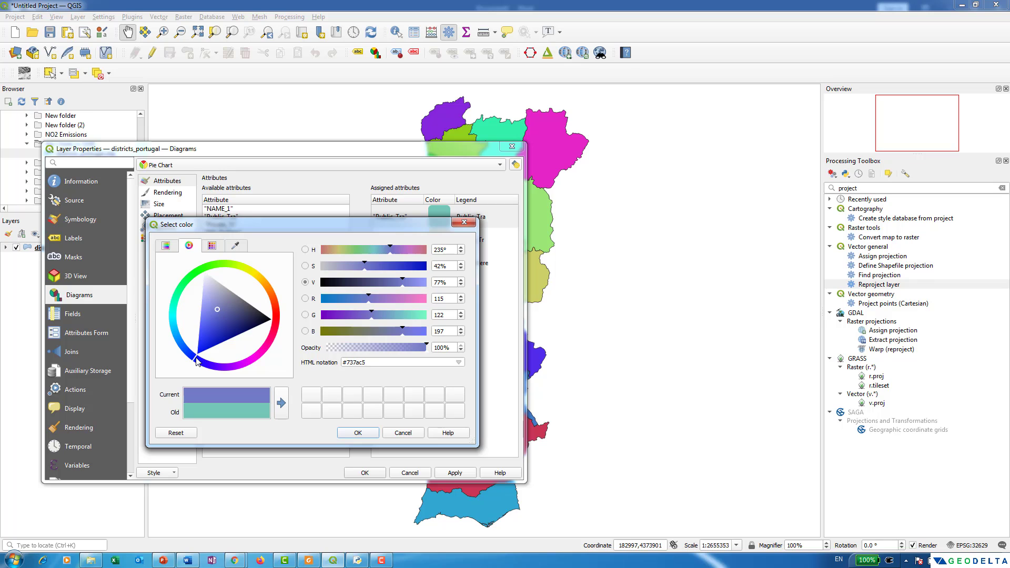
left_click(201, 345)
left_click(356, 433)
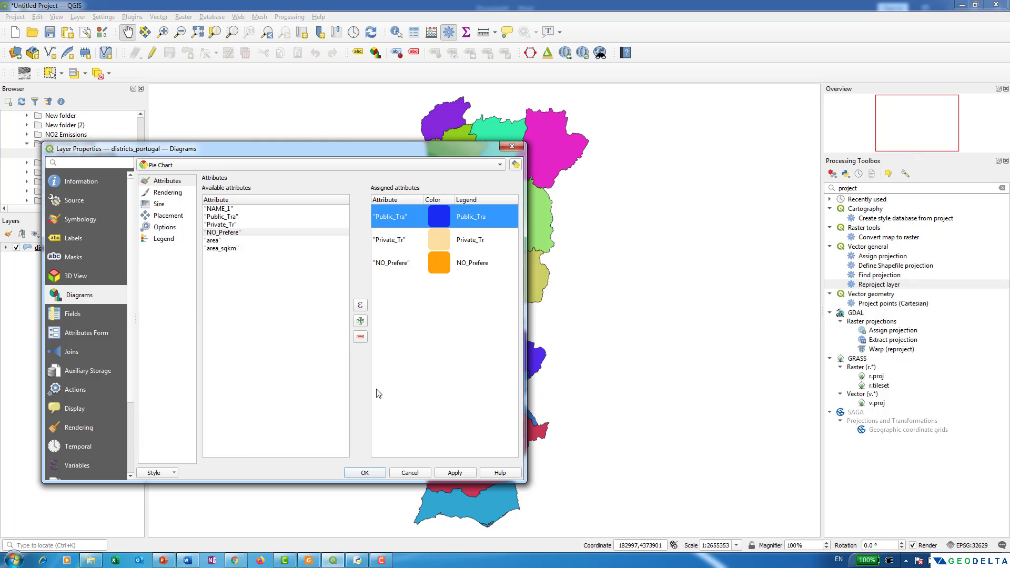
double_click(437, 240)
left_click(183, 281)
left_click(201, 300)
left_click_drag(202, 301, 204, 315)
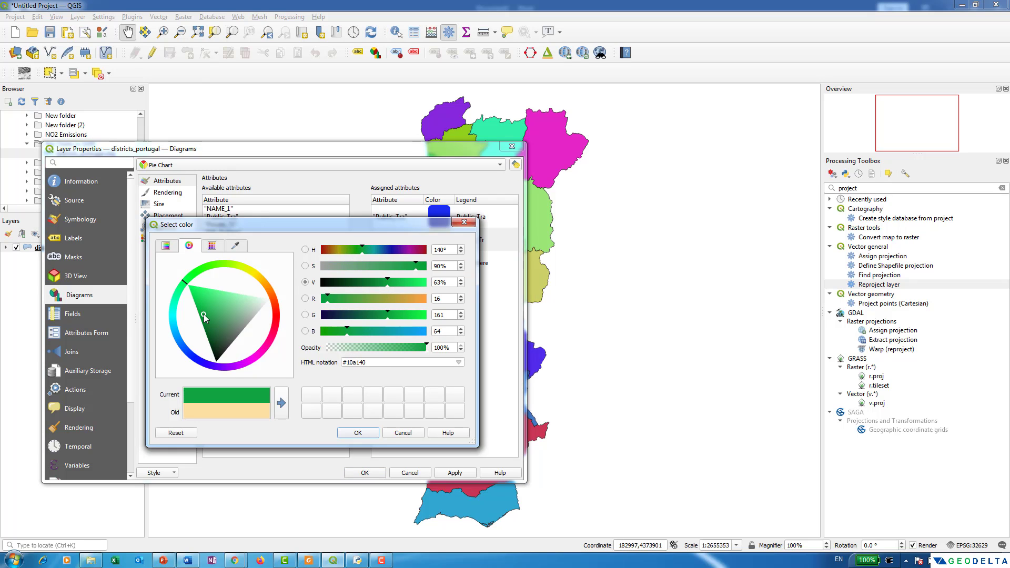
left_click(364, 436)
Colour the NO_Prefere slice red and apply the pie charts to the map
double_click(438, 262)
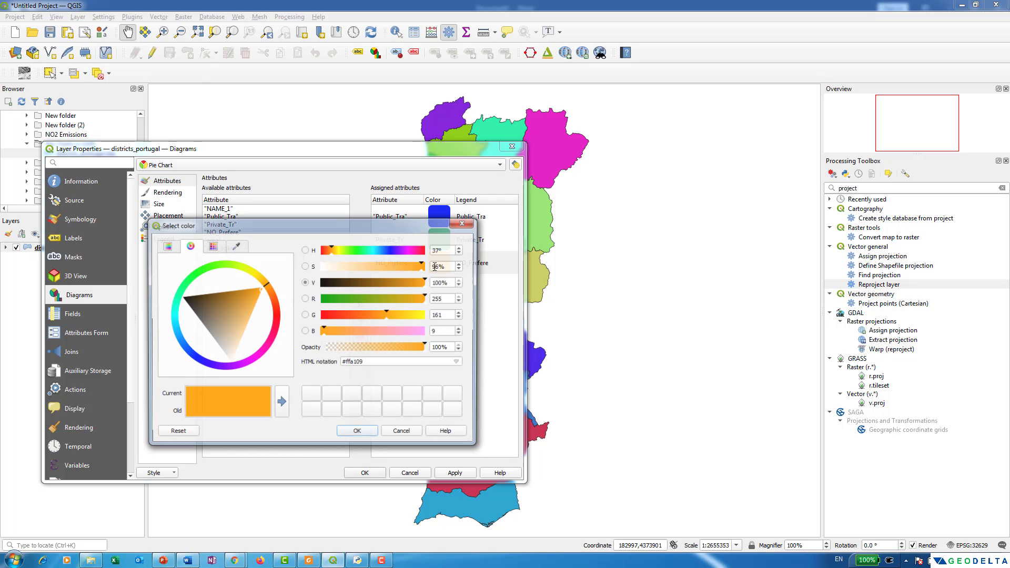
left_click(276, 315)
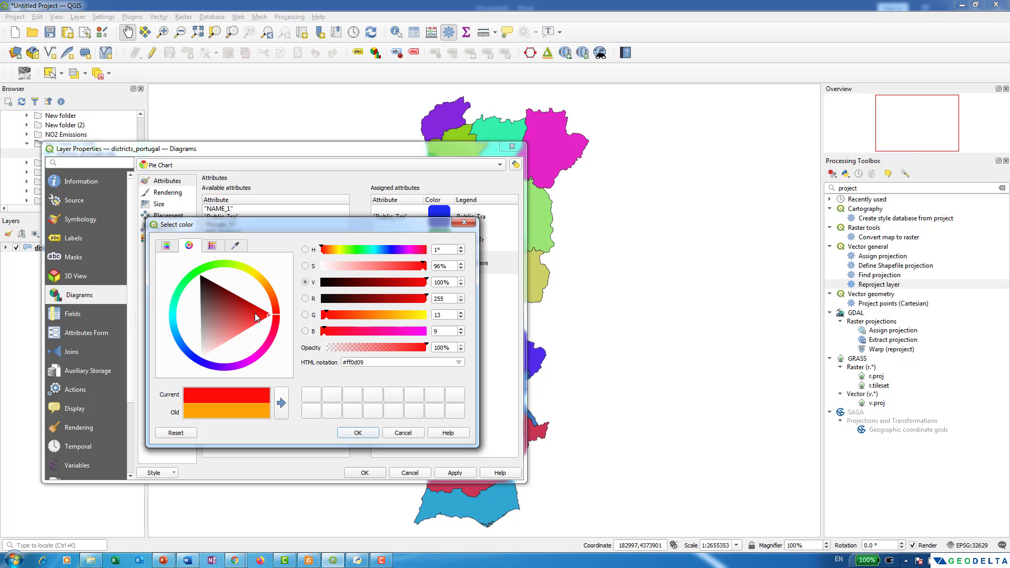
left_click(358, 431)
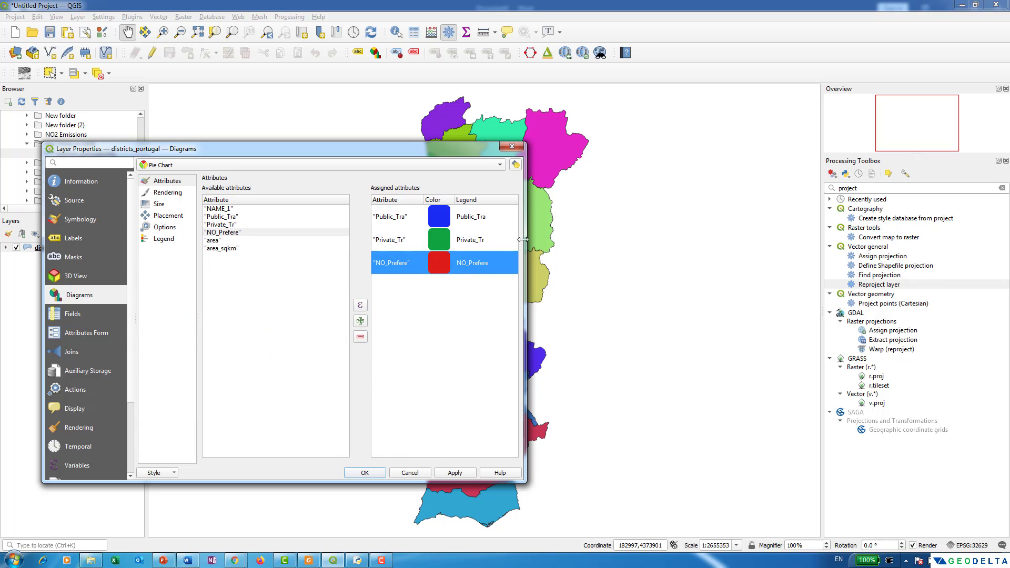
left_click_drag(523, 239, 478, 239)
left_click_drag(350, 159, 327, 162)
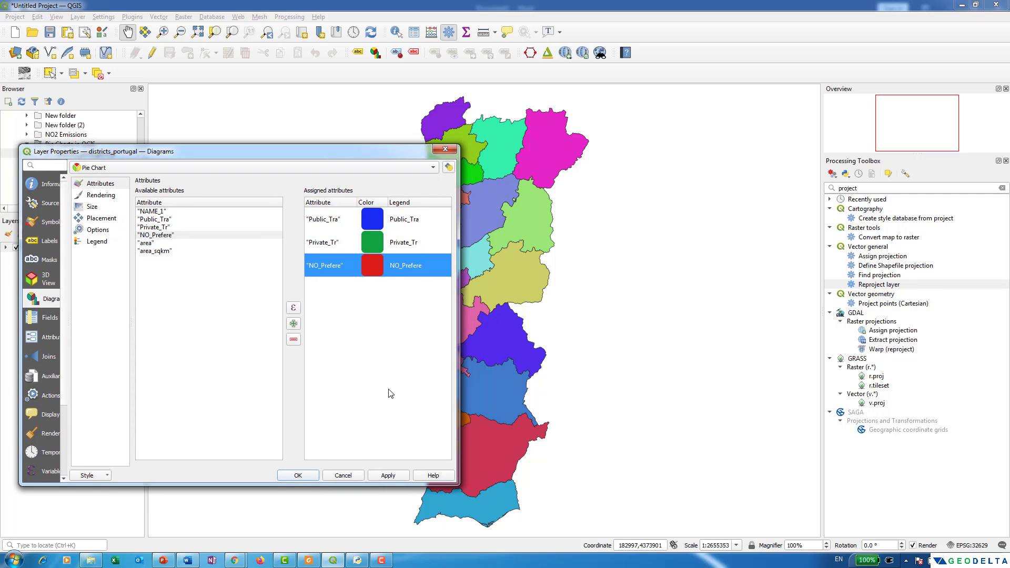
left_click(387, 476)
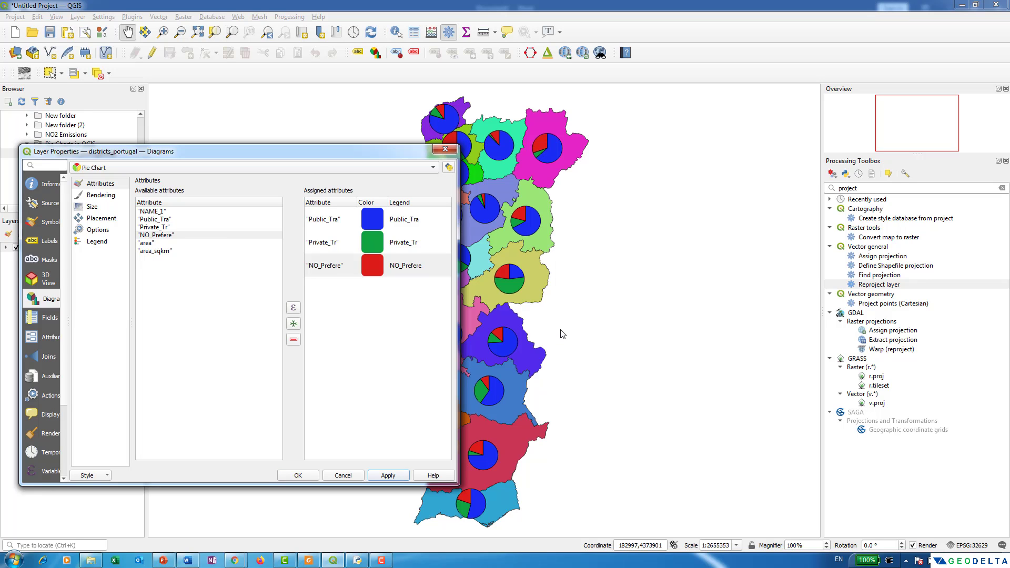
Accept the diagram settings and expand the districts_portugal legend to view the Public_Tra and NO_Prefere entries
left_click(302, 476)
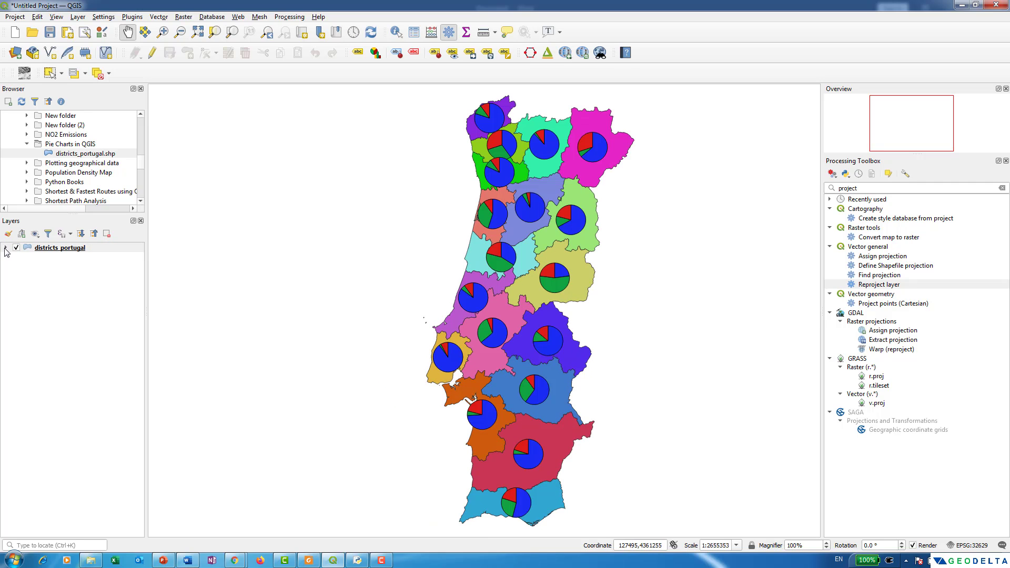
left_click(5, 248)
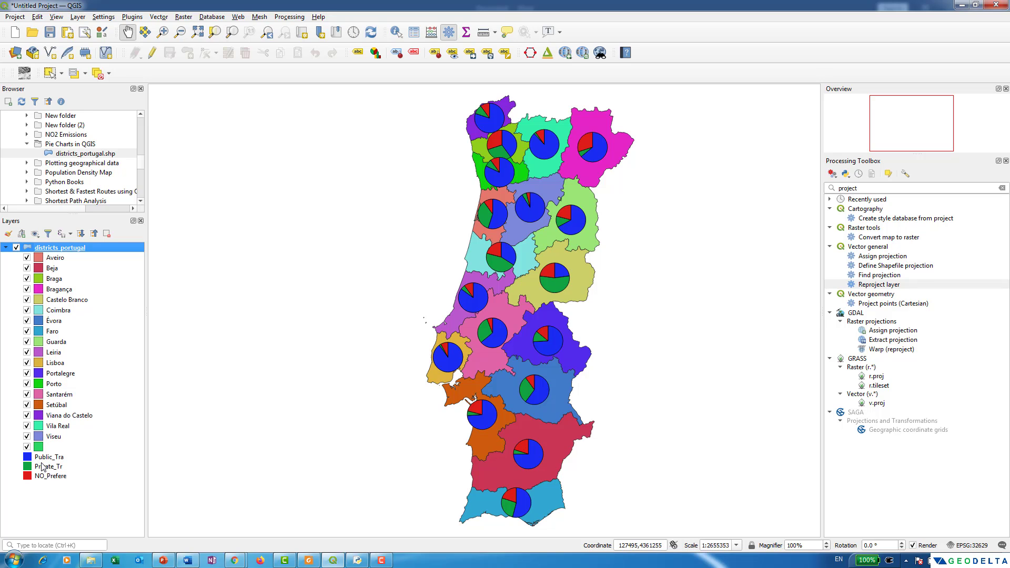
left_click(48, 458)
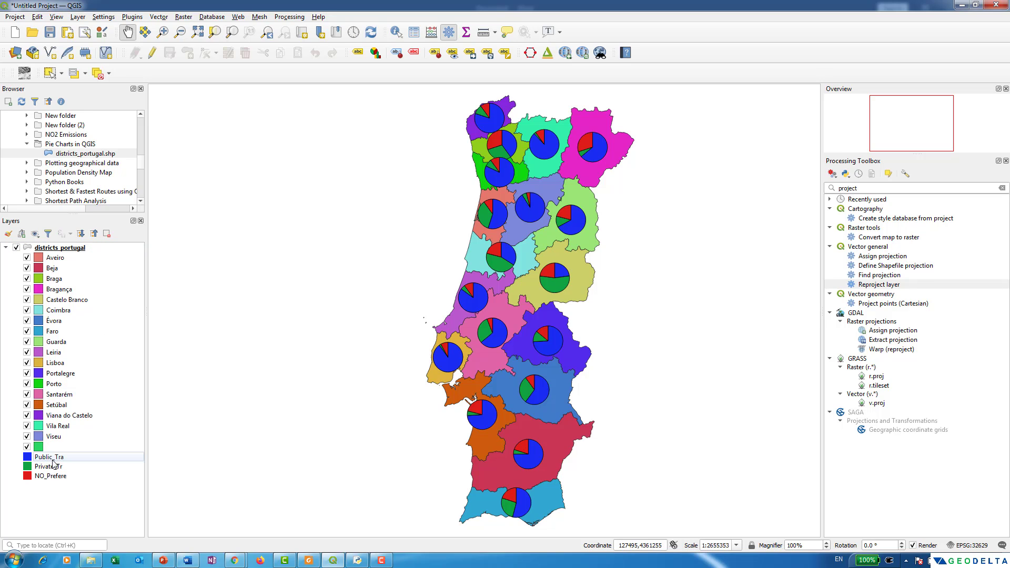
left_click(59, 477)
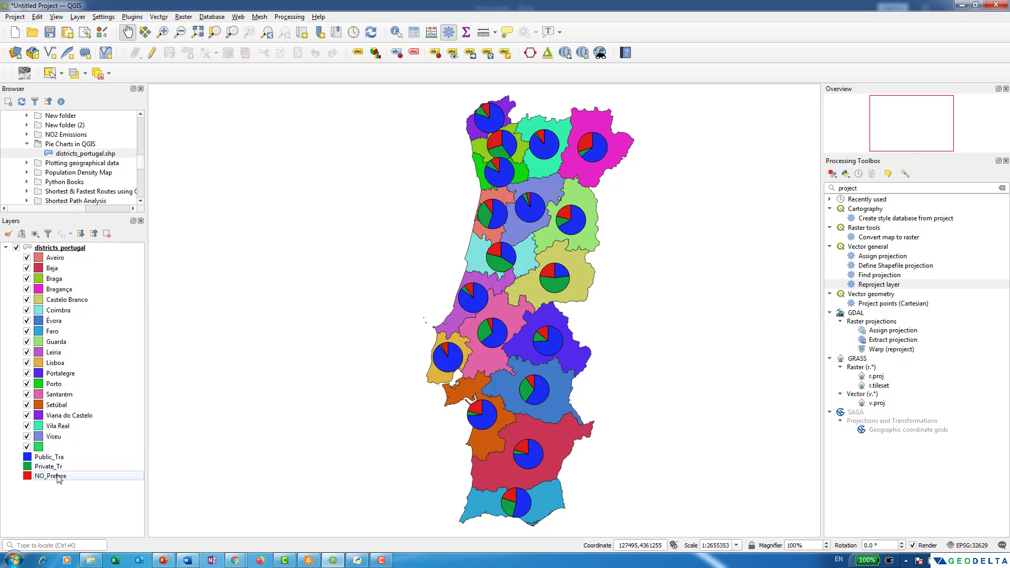
Zoom in around Lisboa, back out to all of Portugal, and collapse the layer legend
scroll(456, 366, "up", 2)
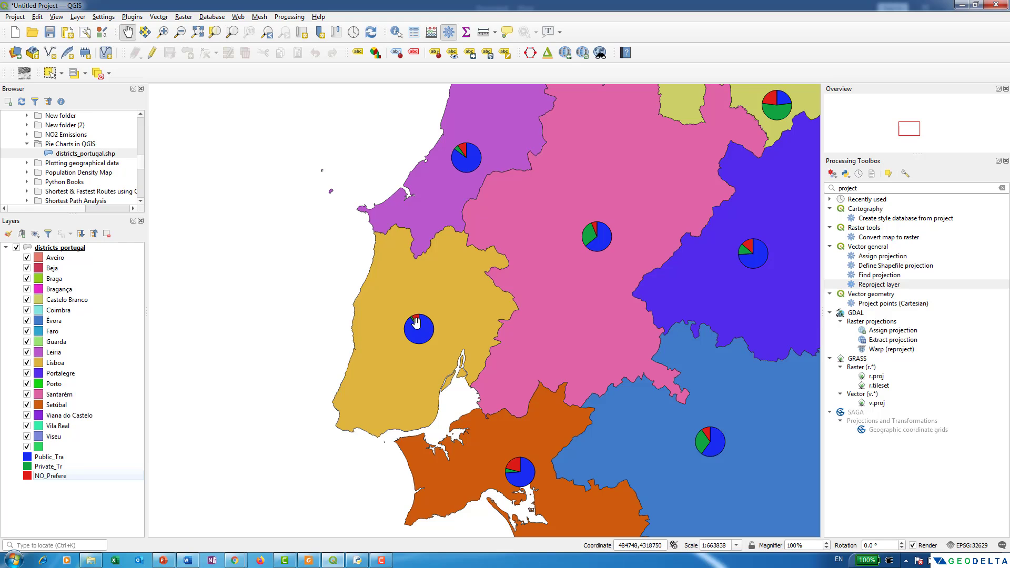
scroll(418, 328, "up", 1)
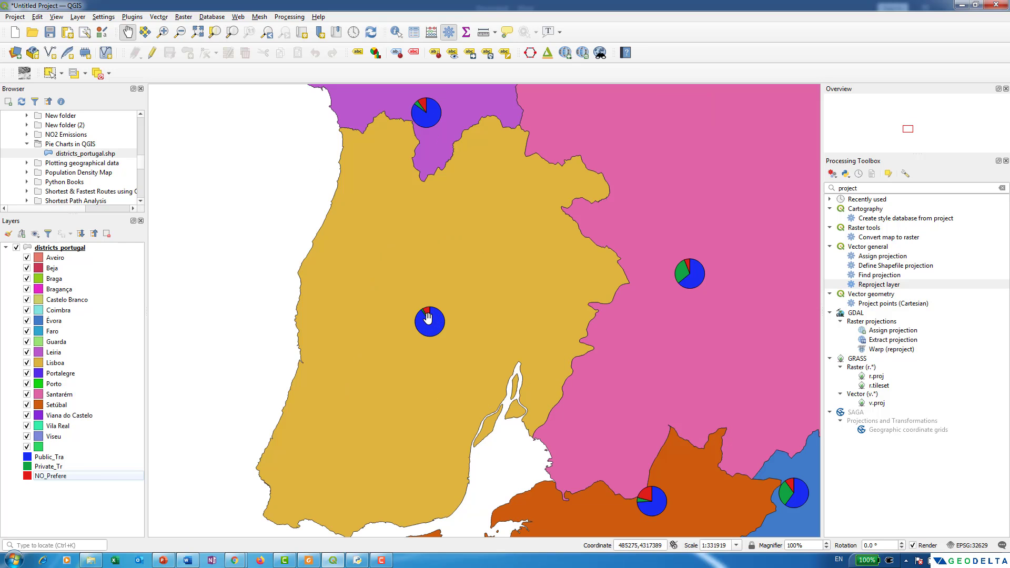
scroll(427, 317, "down", 3)
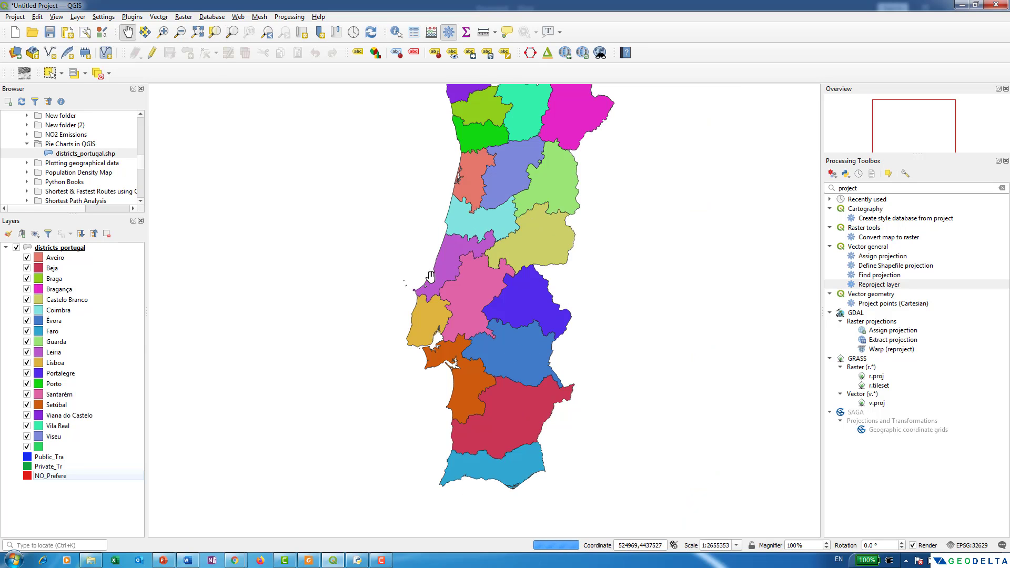
left_click_drag(430, 276, 417, 312)
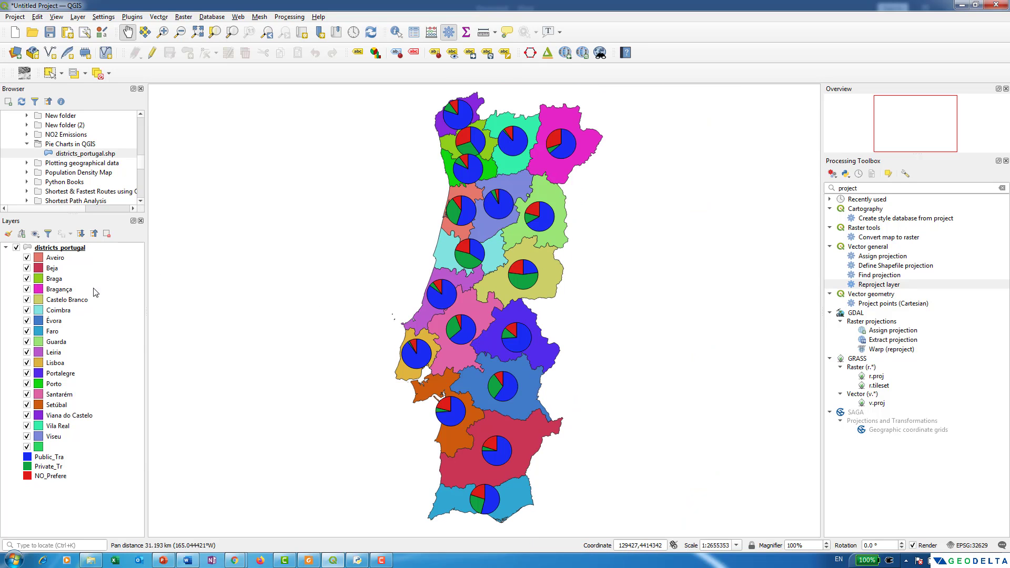
left_click(6, 247)
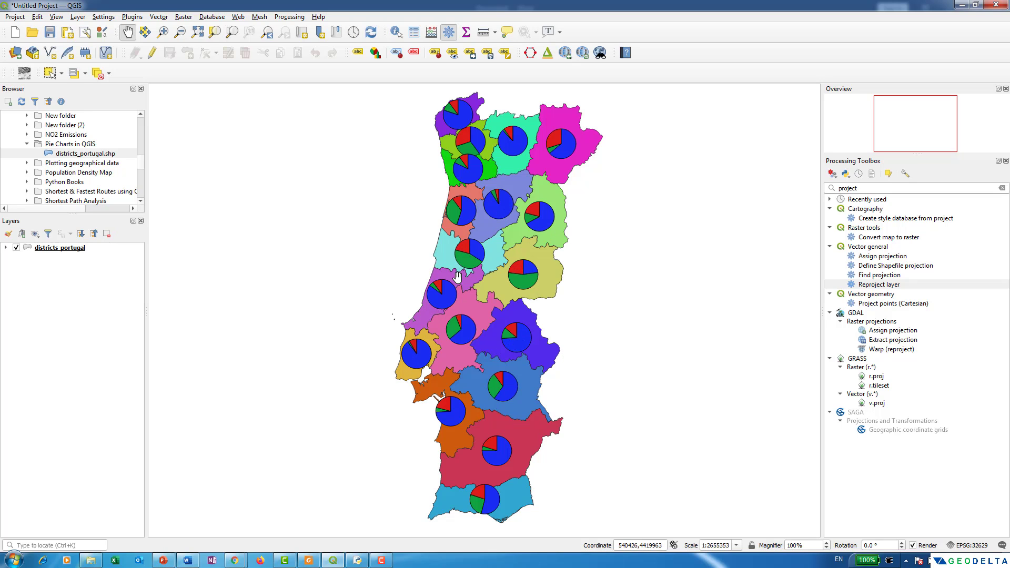
right_click(62, 245)
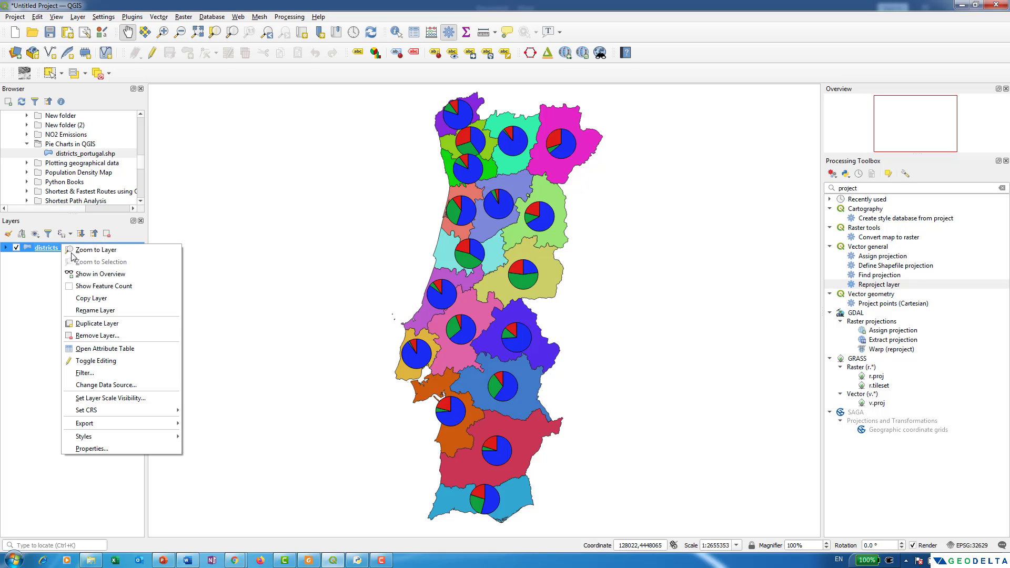
Reopen the districts layer's diagram properties at the pie chart Rendering settings
left_click(114, 448)
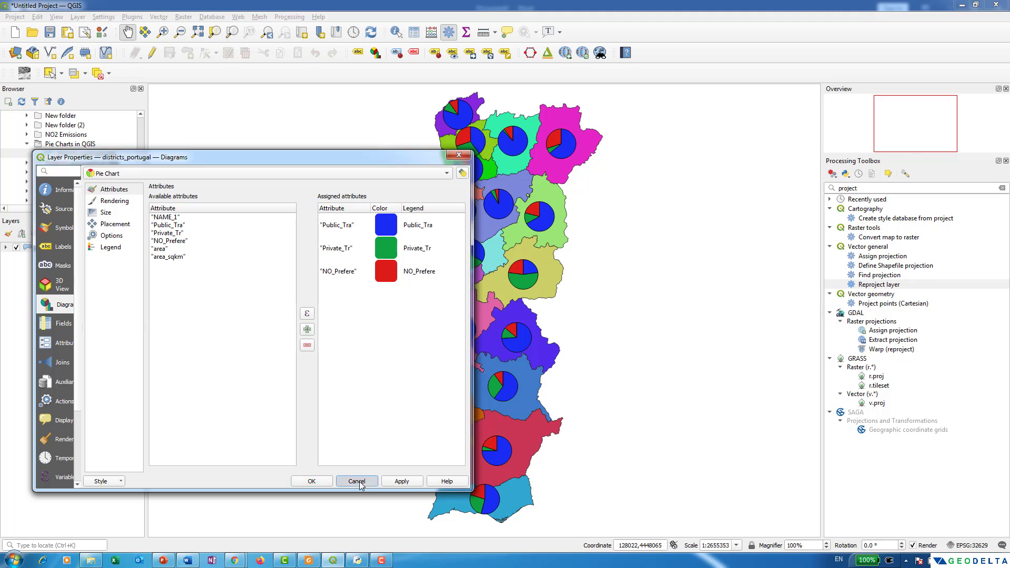
left_click(356, 481)
left_click_drag(533, 315, 748, 315)
right_click(69, 246)
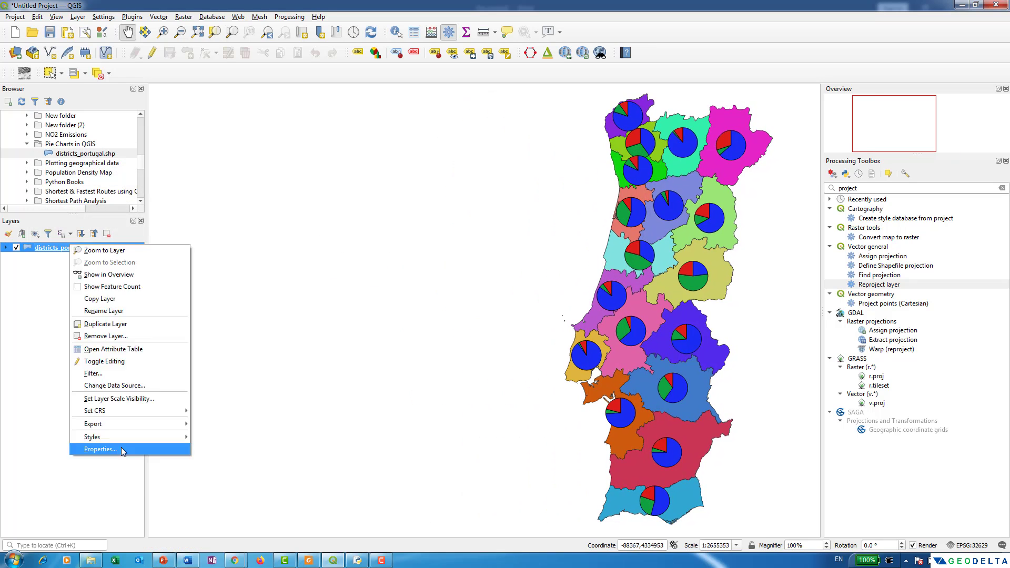
key("Escape")
right_click(69, 251)
left_click(112, 455)
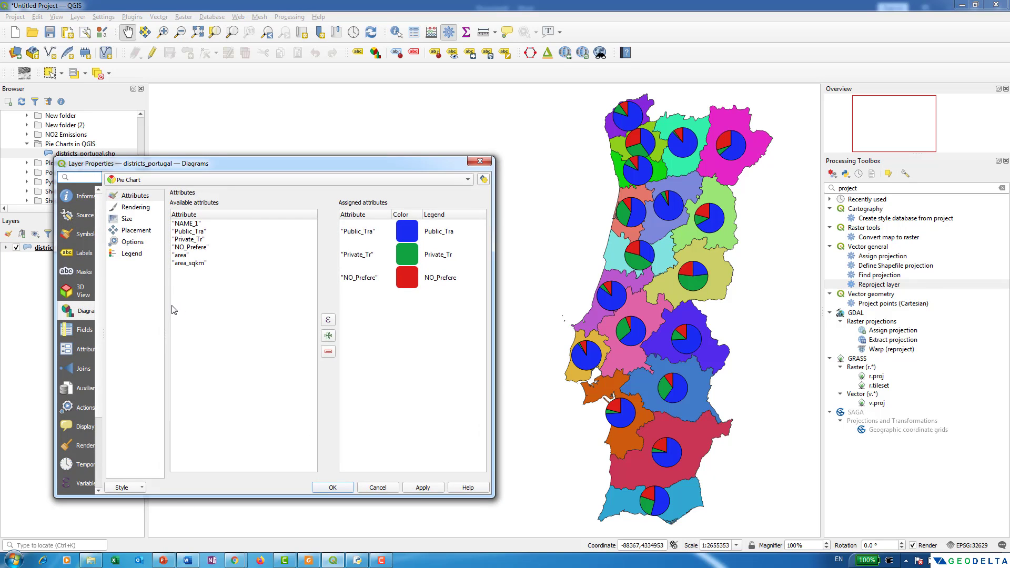
left_click(139, 210)
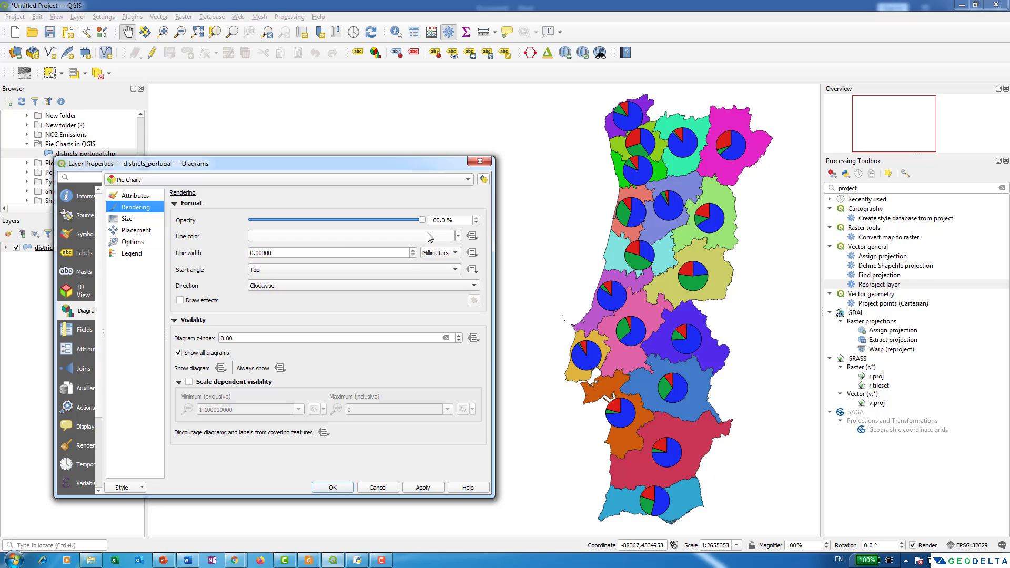
Preview pie chart opacity at 48.8 %, then restore it to 100 % with the outline unchanged
left_click_drag(421, 220, 416, 220)
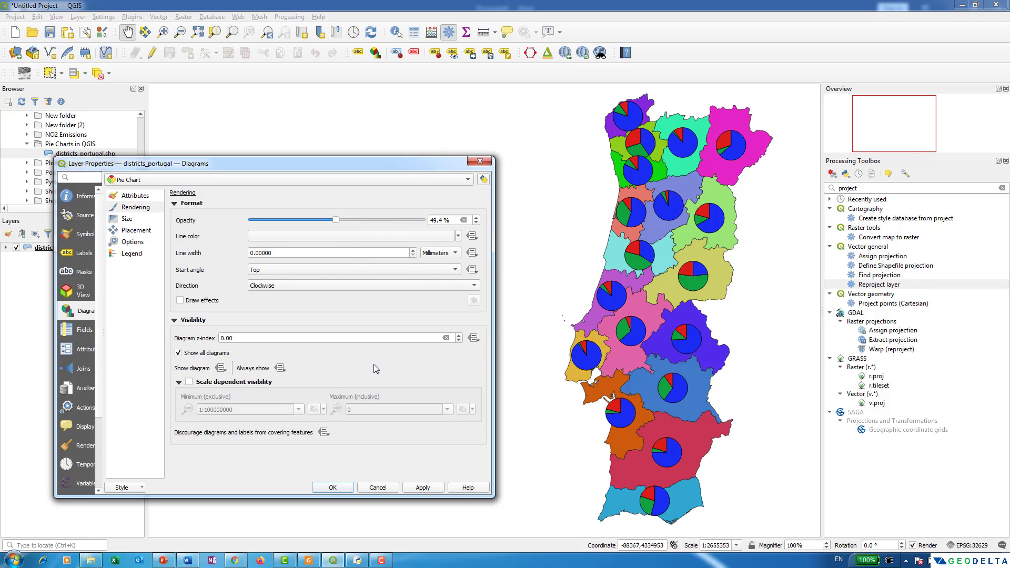
left_click_drag(341, 220, 334, 219)
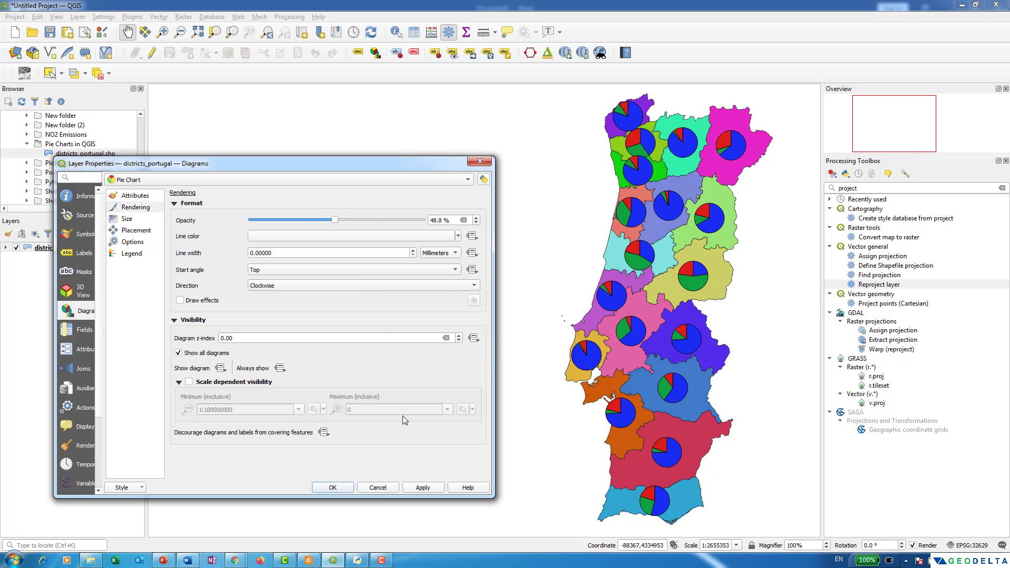
left_click(420, 486)
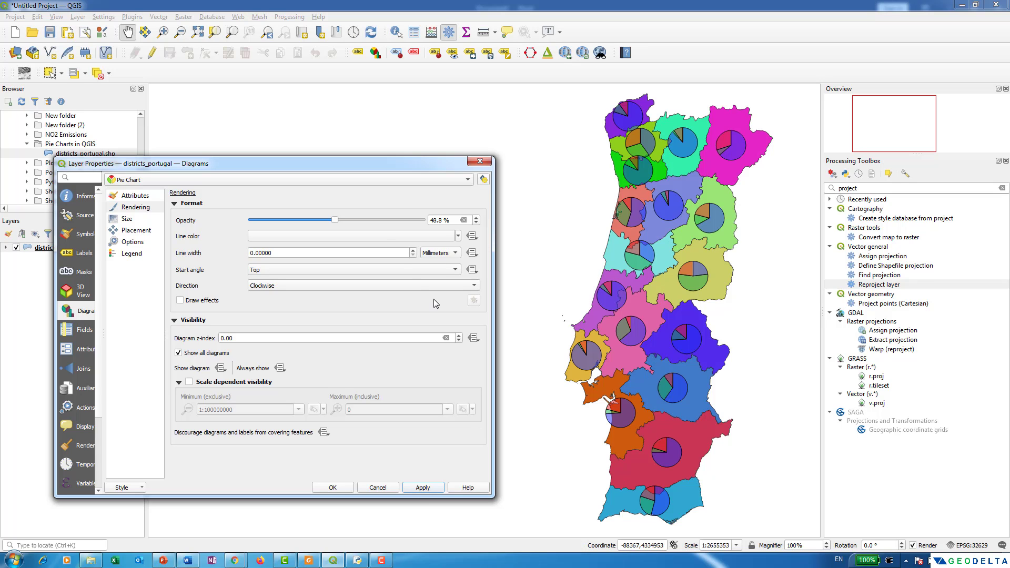
left_click_drag(332, 224, 454, 239)
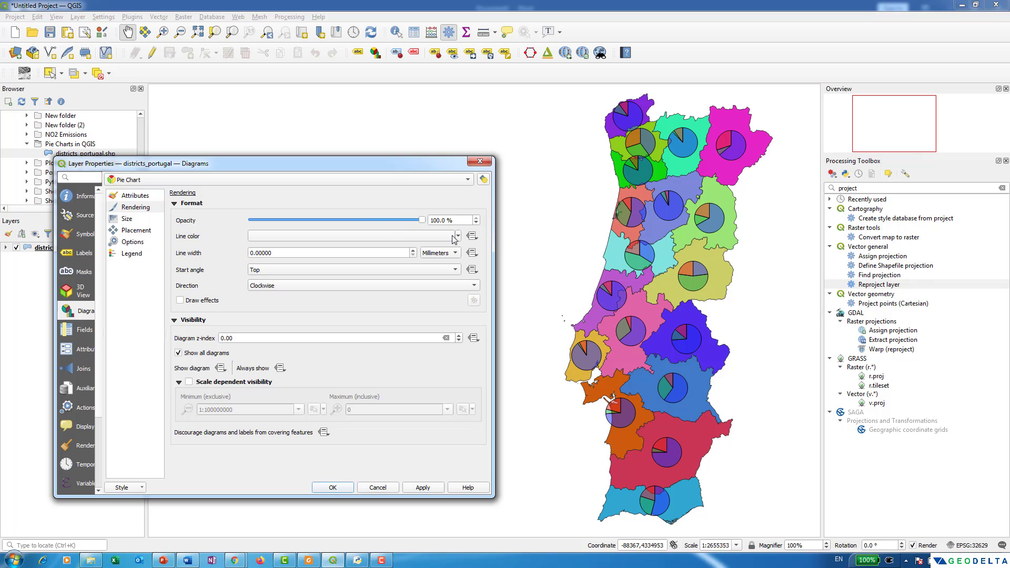
left_click(457, 237)
left_click(409, 255)
Try a Left start angle, revert to Top, keep Clockwise direction, and show the Size settings
left_click(259, 271)
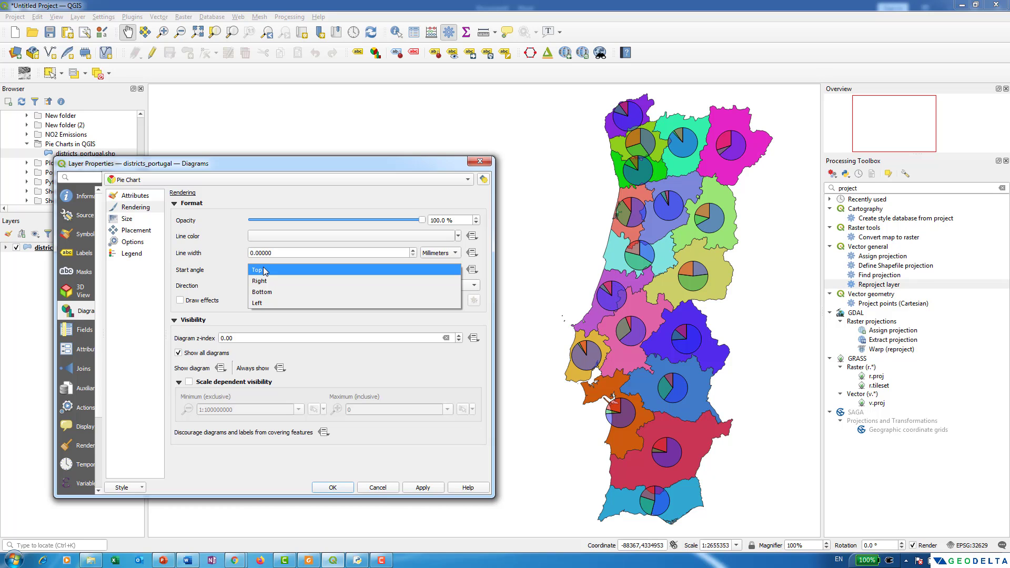
left_click(278, 303)
left_click(424, 488)
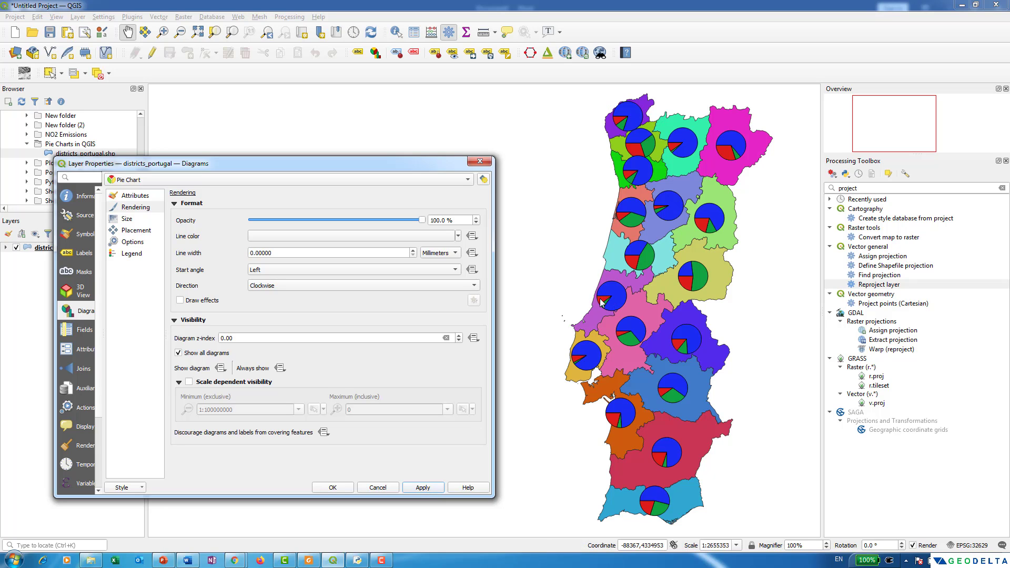
left_click(344, 270)
left_click(320, 237)
left_click(422, 487)
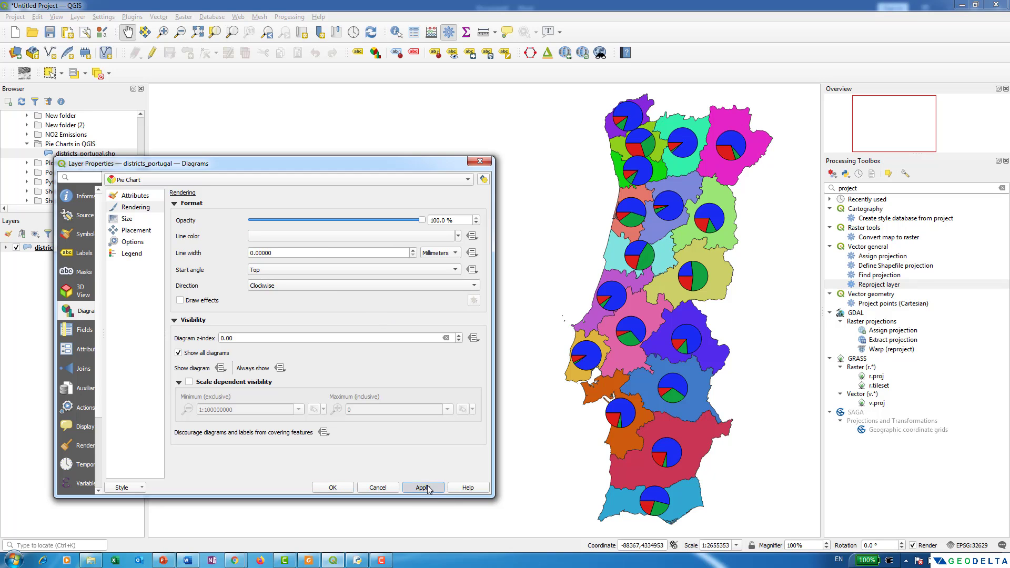
left_click(305, 287)
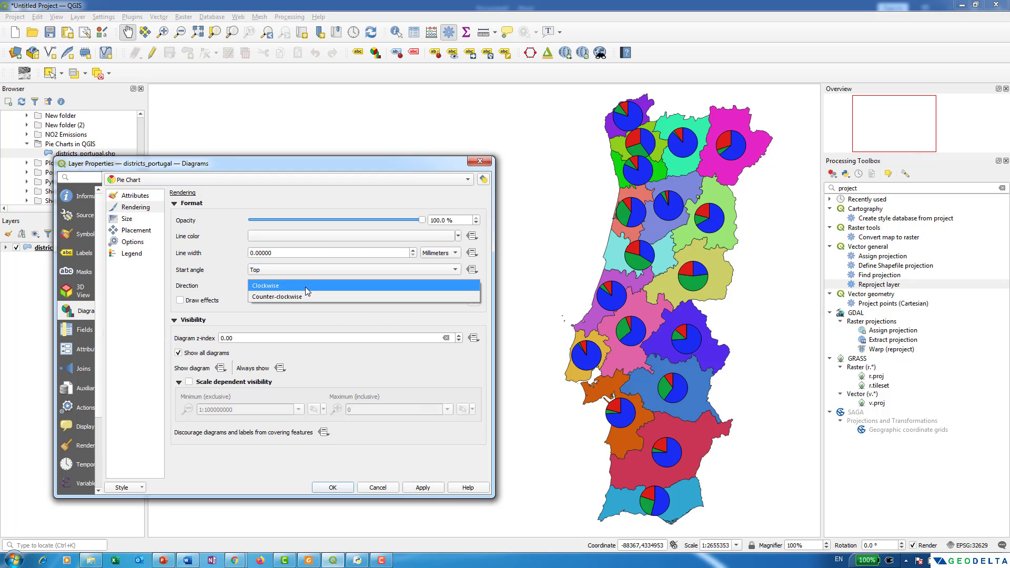
left_click(305, 286)
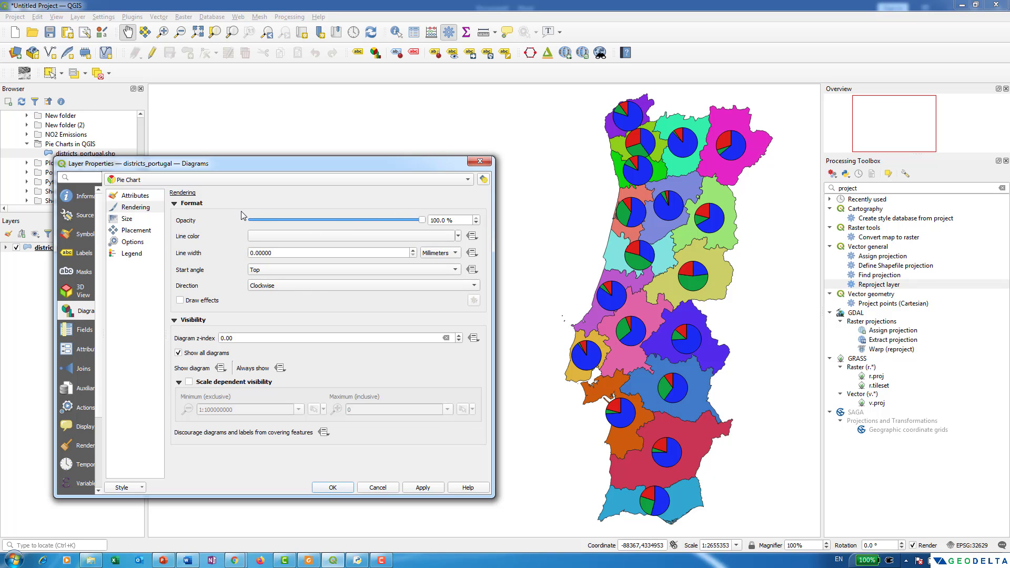
left_click(127, 220)
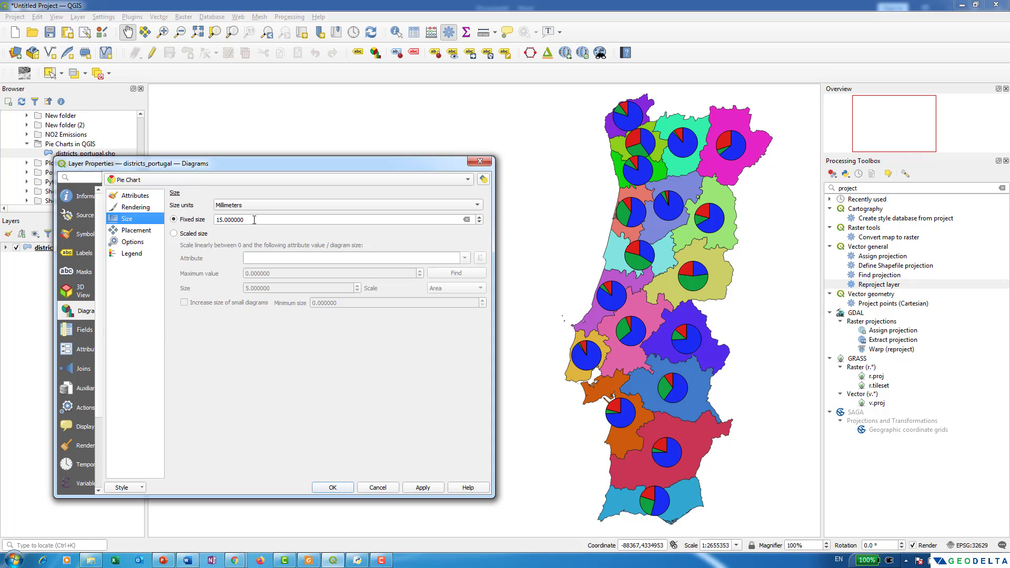
Apply a fixed pie size of 10 mm, then 25 mm, and select Scaled size sizing
double_click(254, 219)
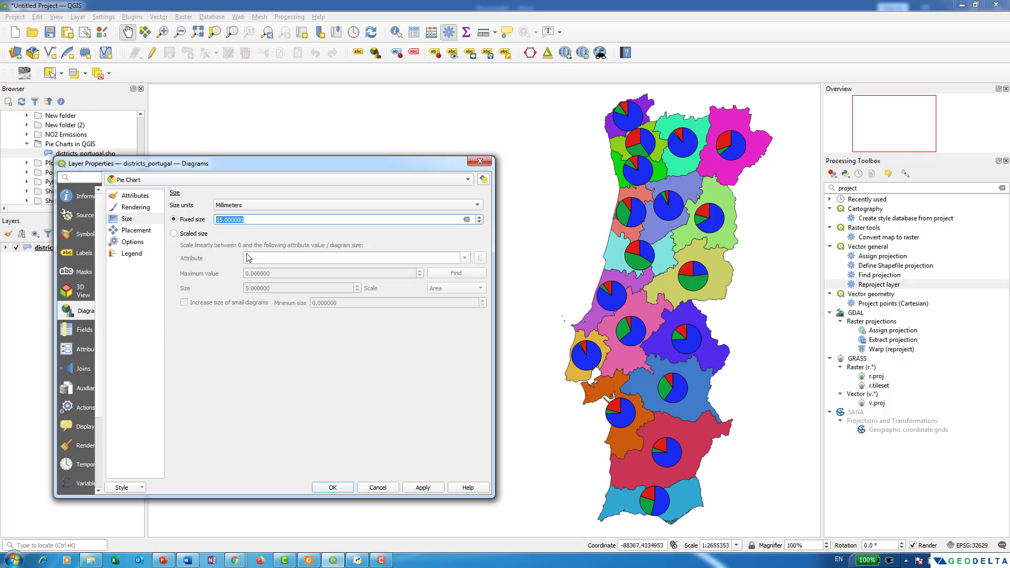
type("10")
left_click(434, 488)
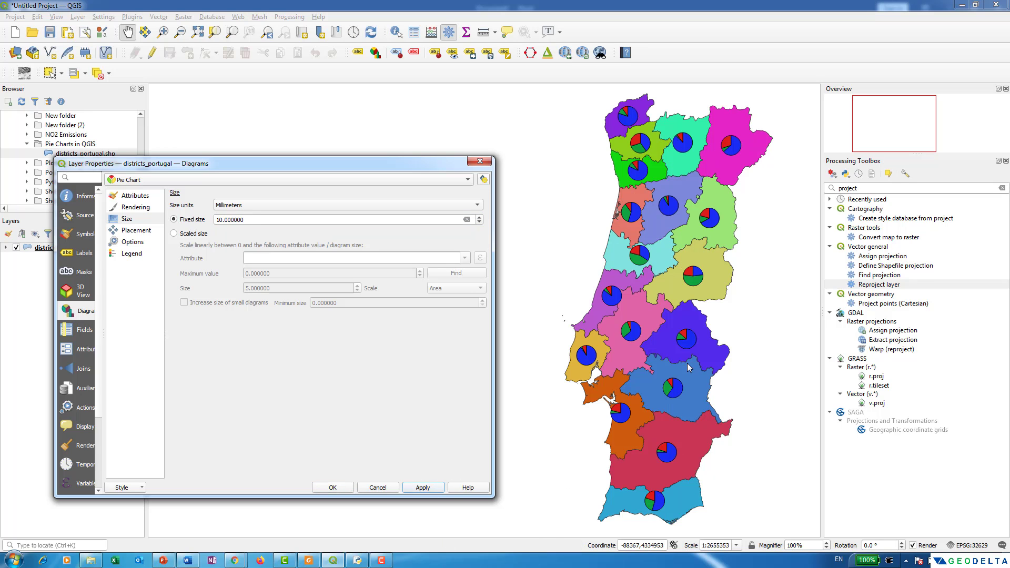
left_click(252, 221)
key("ctrl+a")
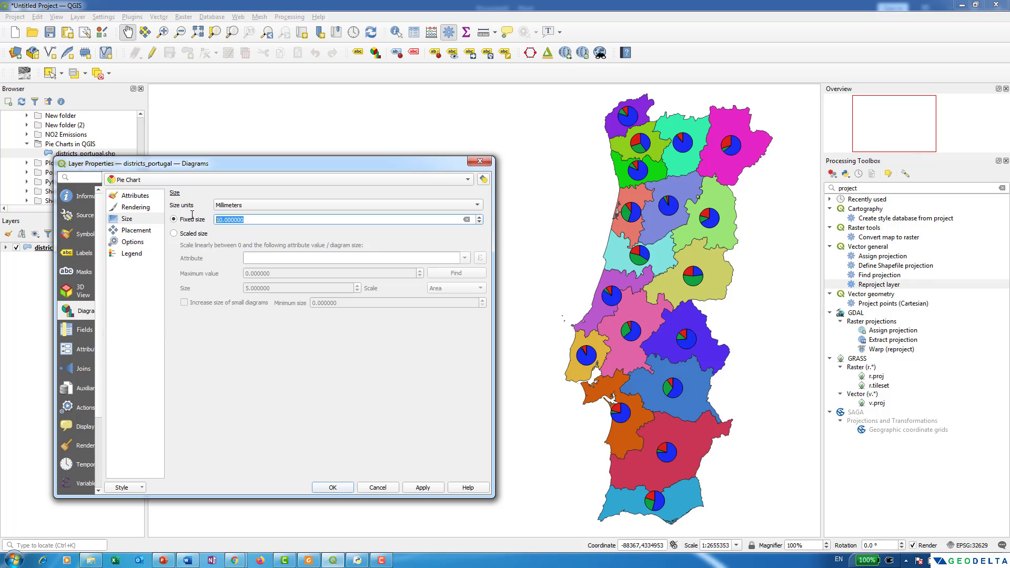
type("25")
left_click(431, 489)
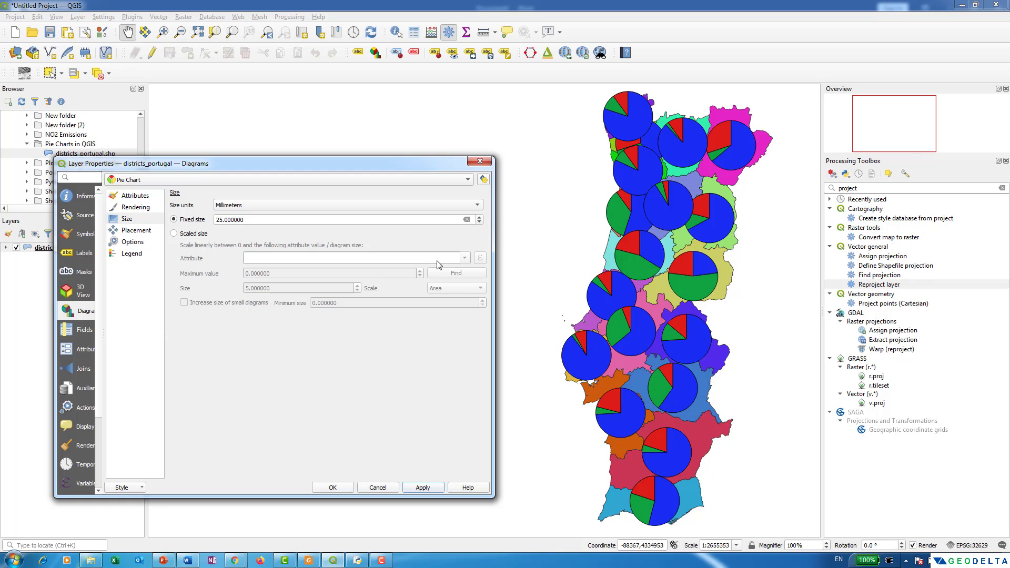
left_click(174, 234)
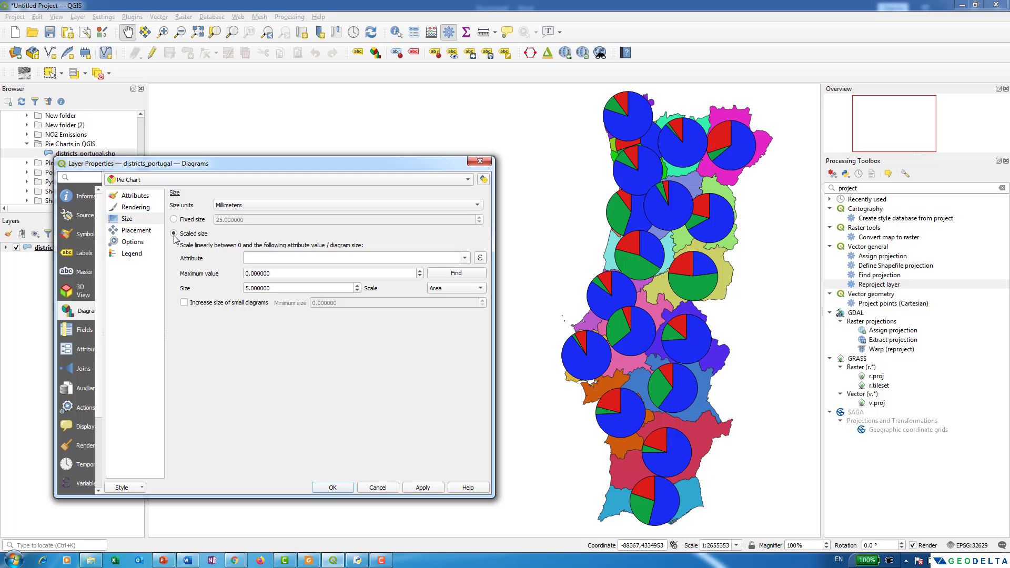
left_click(251, 257)
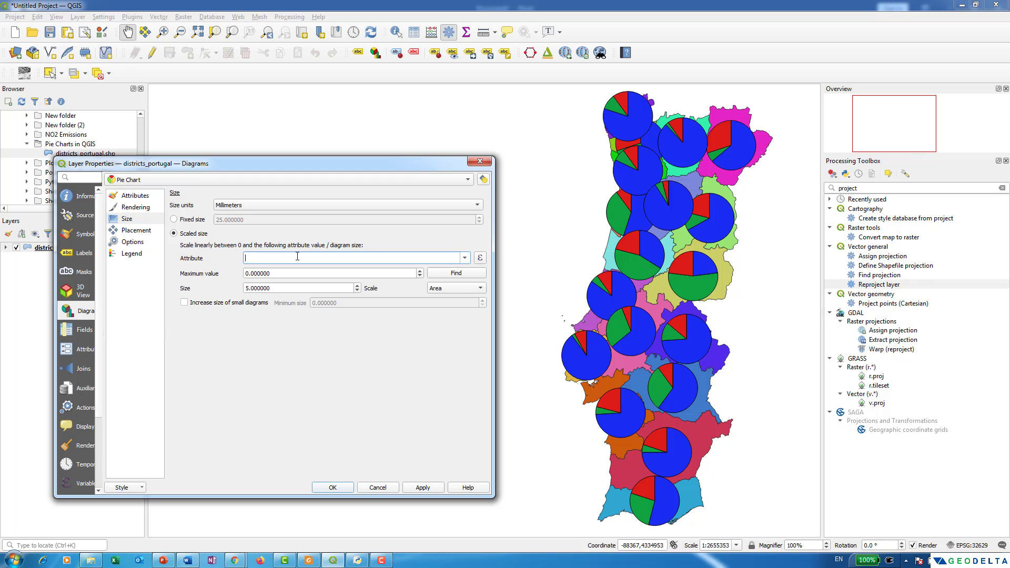
Scale the pie charts by area_sqkm with a maximum value of 10262.794922 and apply
left_click(464, 259)
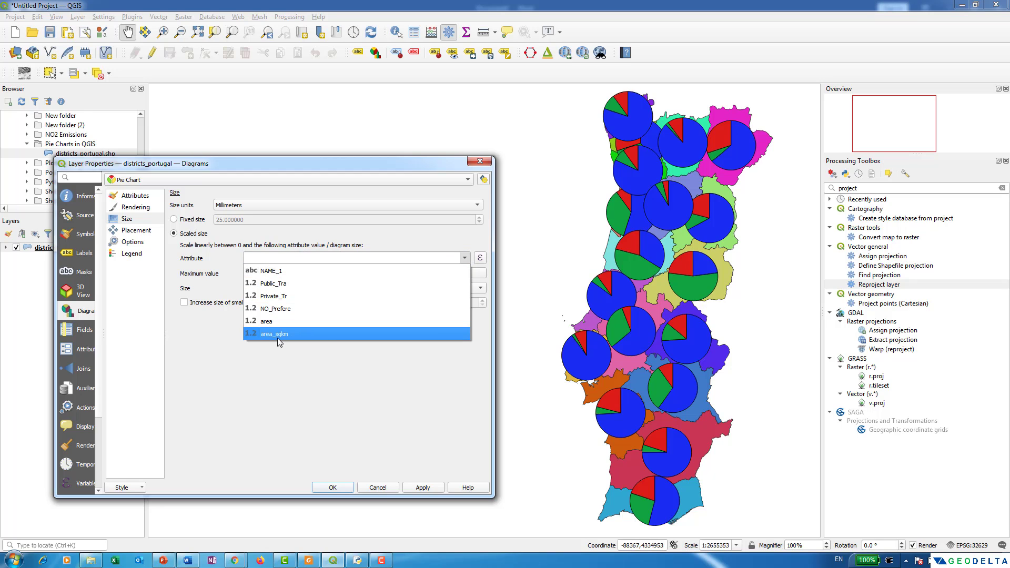
left_click(278, 335)
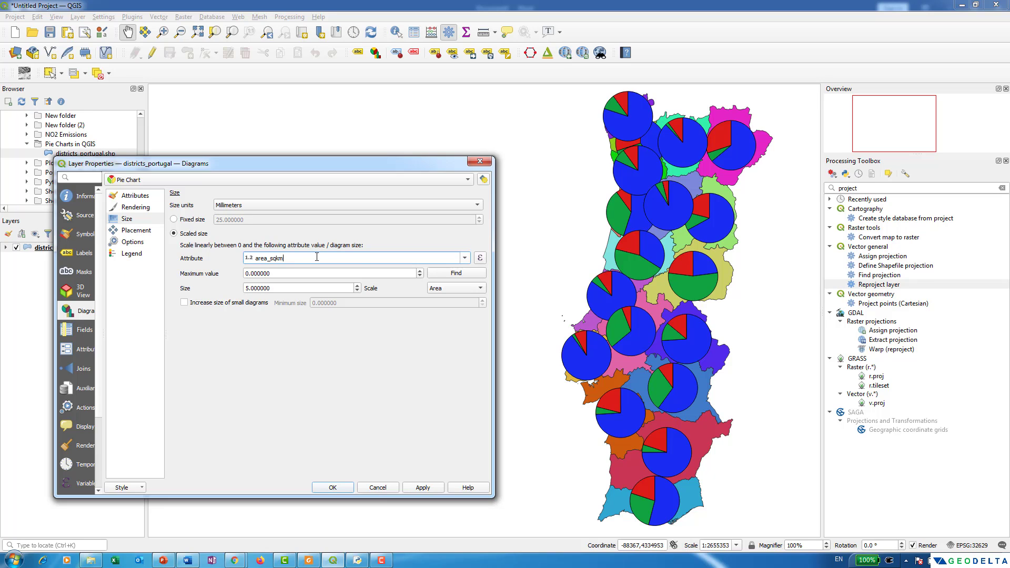
left_click(466, 273)
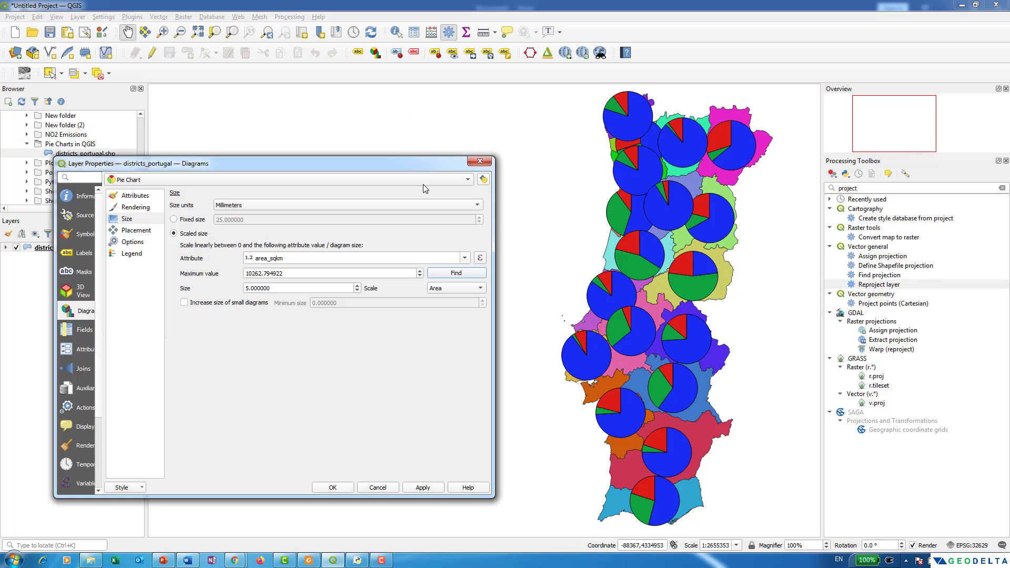
left_click_drag(301, 273, 229, 274)
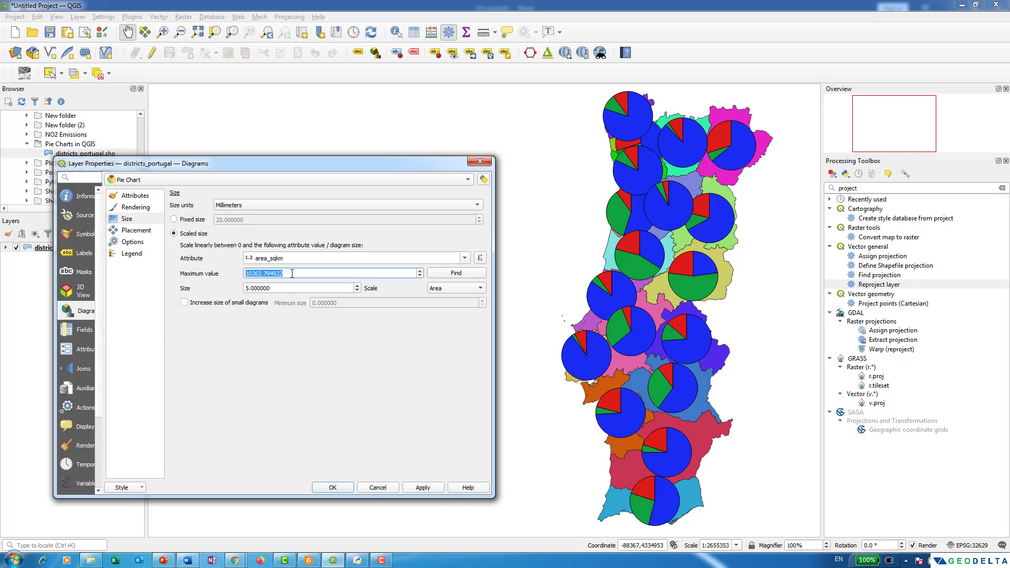
left_click(293, 273)
left_click(421, 489)
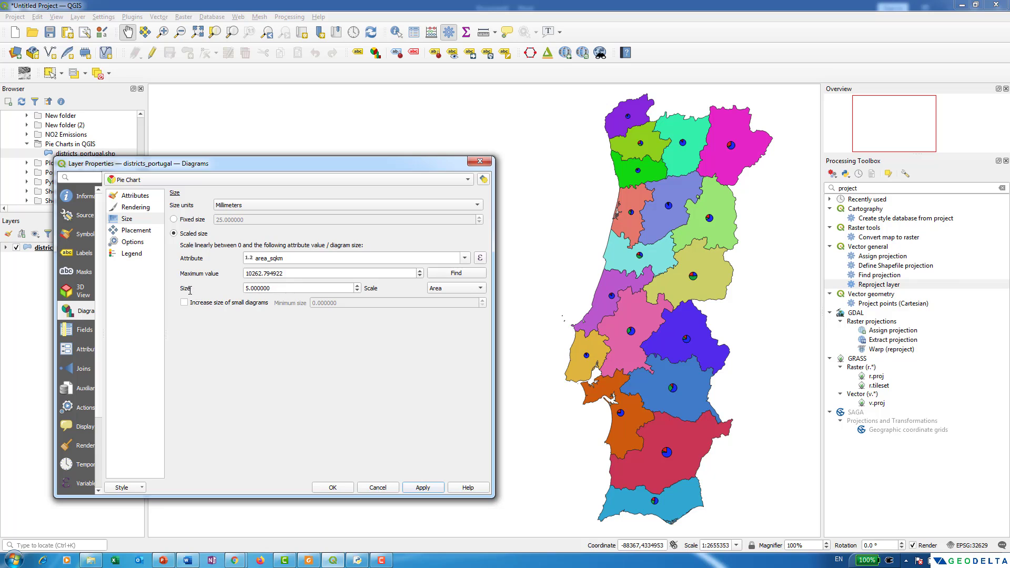
Apply a scaled pie size of 35 mm, then reduce it to 20 mm
double_click(290, 287)
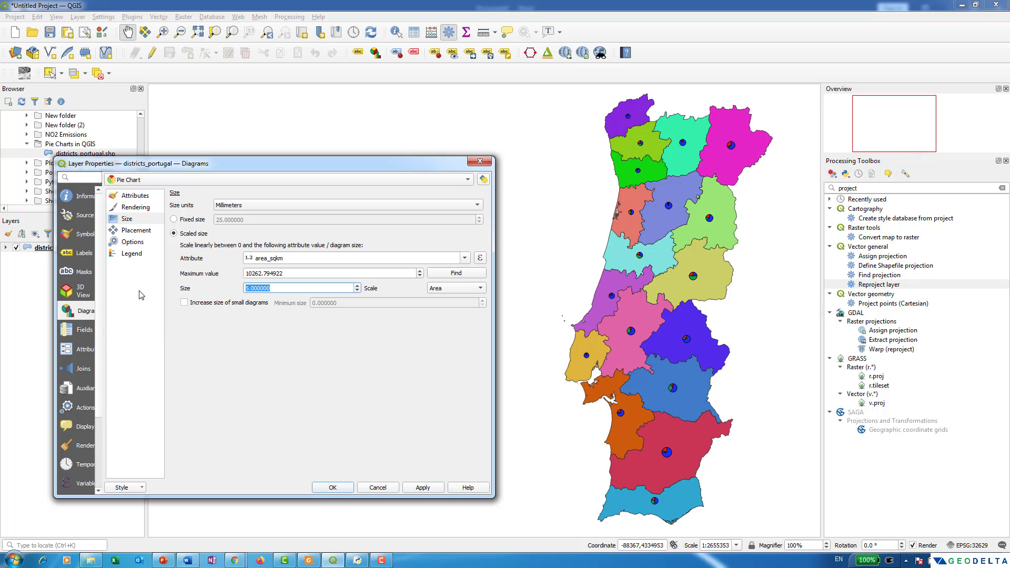
type("35")
left_click(413, 487)
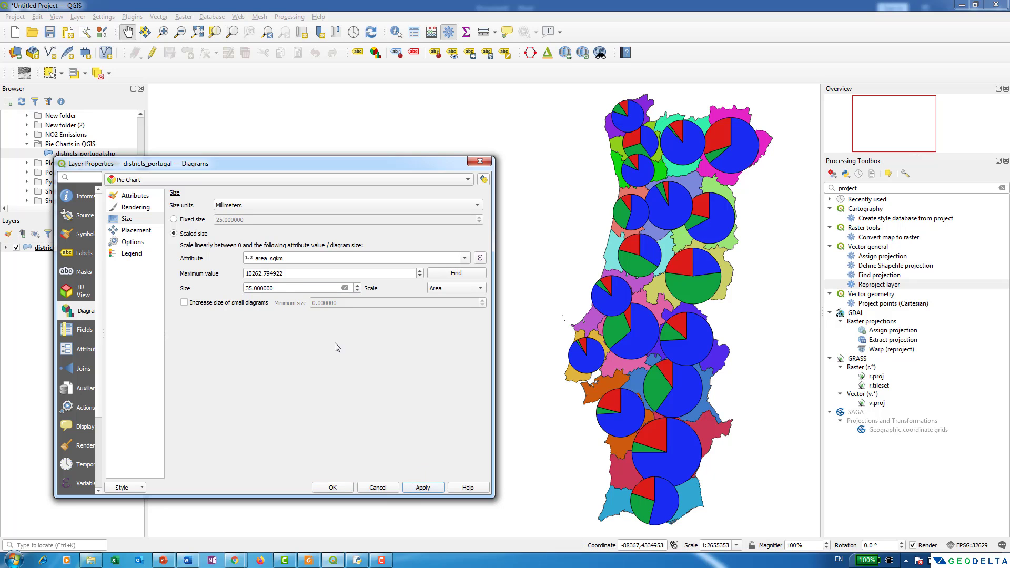
double_click(291, 288)
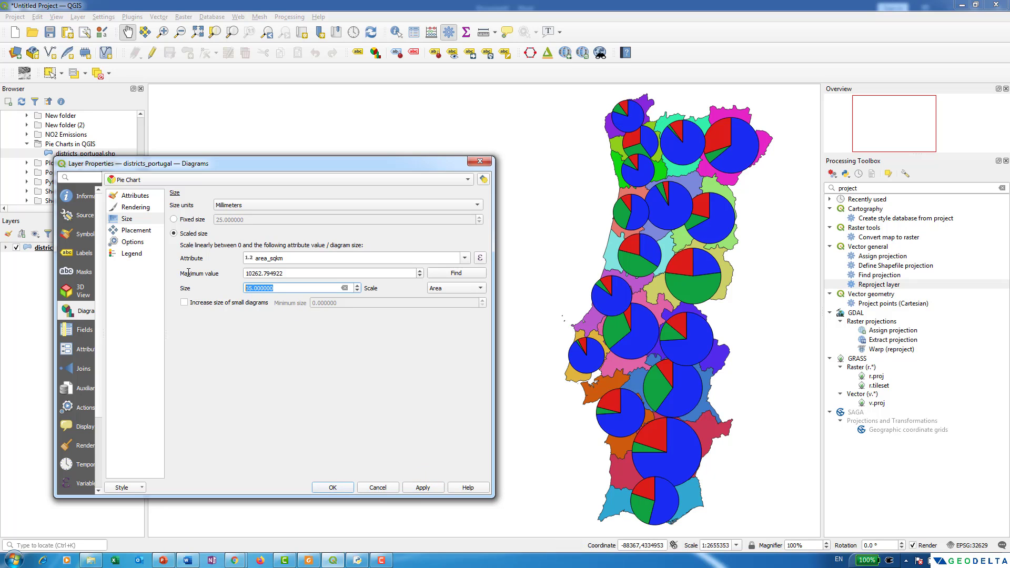
type("20")
left_click(421, 487)
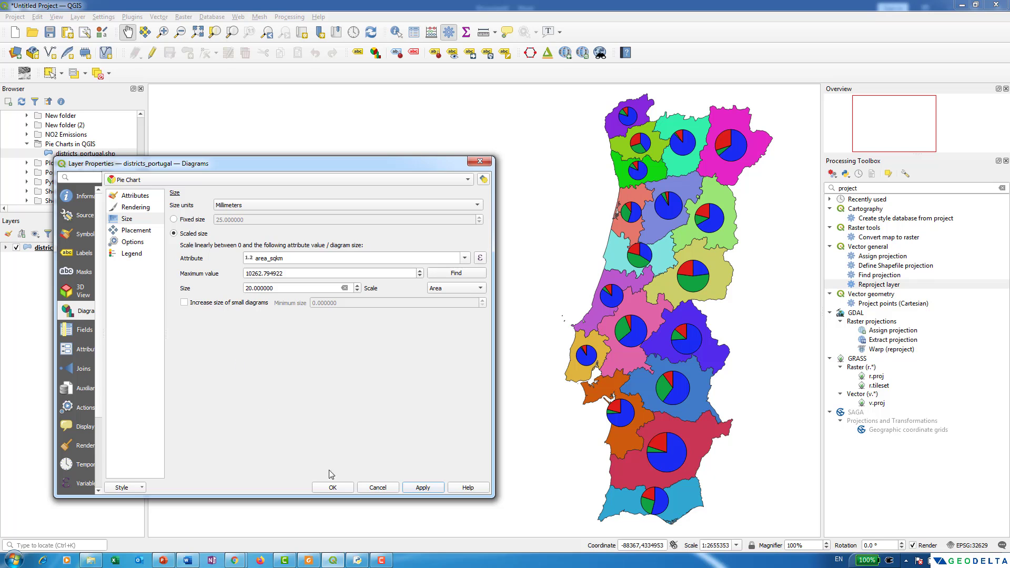
Close the properties, zoom in and out on the map, and reopen the Diagrams Placement settings
left_click(339, 487)
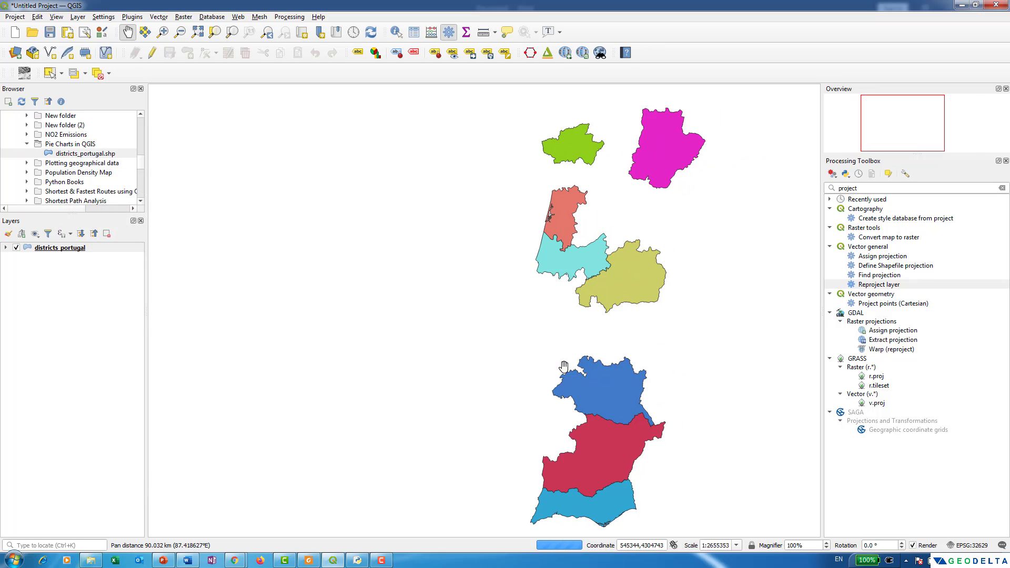
scroll(564, 367, "up", 2)
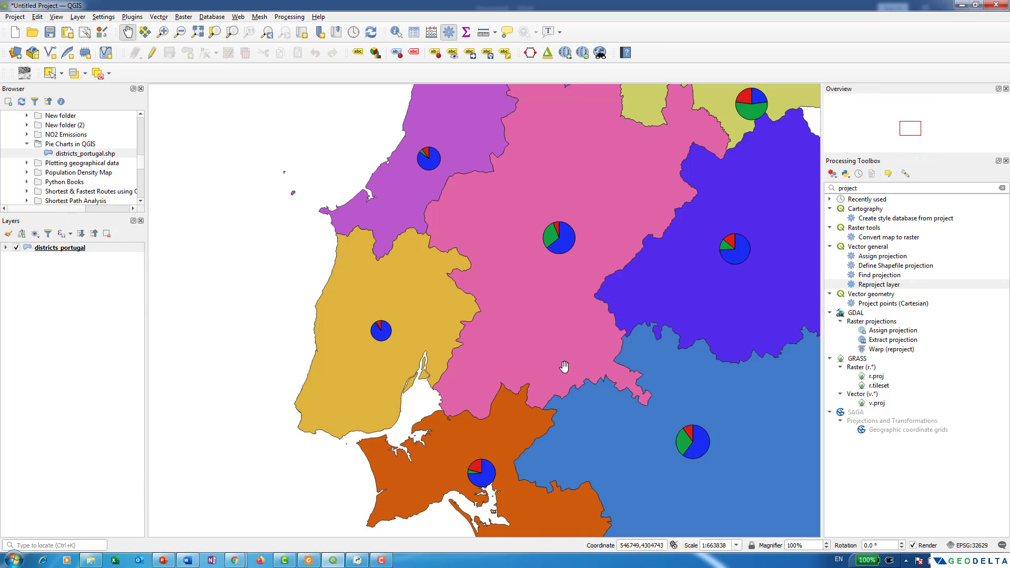
scroll(564, 367, "down", 1)
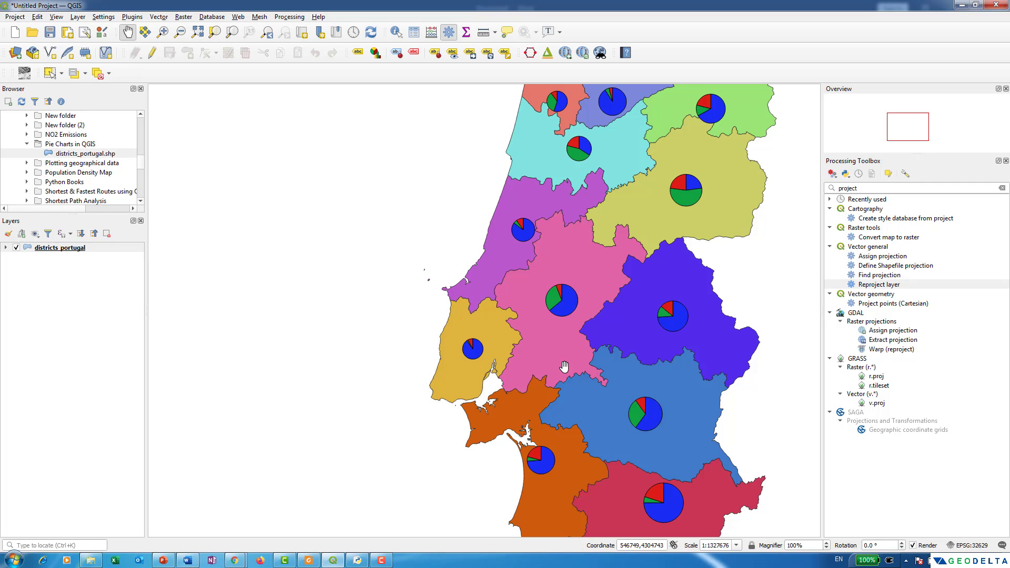
scroll(564, 366, "up", 1)
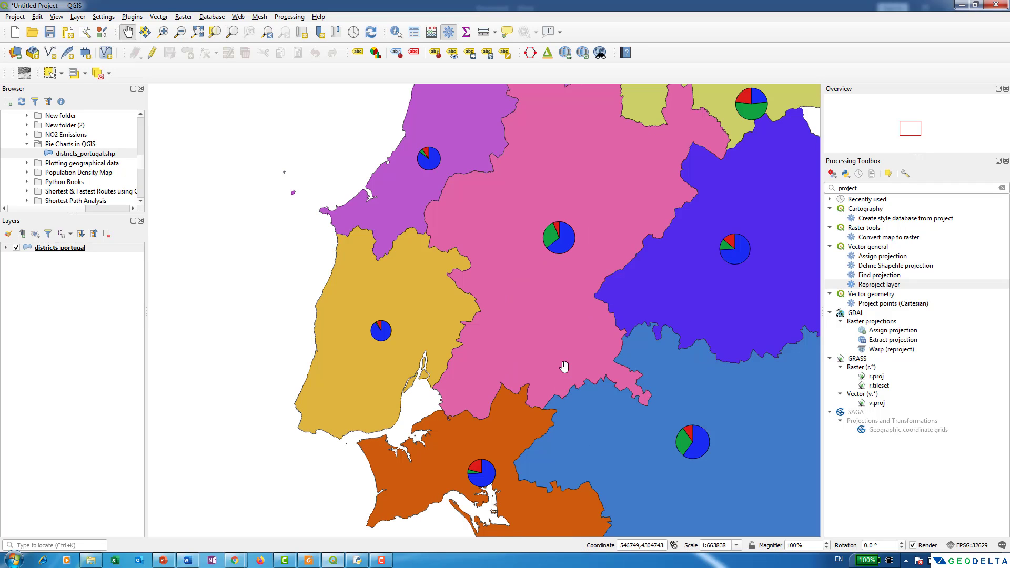
scroll(564, 366, "down", 1)
scroll(565, 367, "down", 1)
double_click(59, 247)
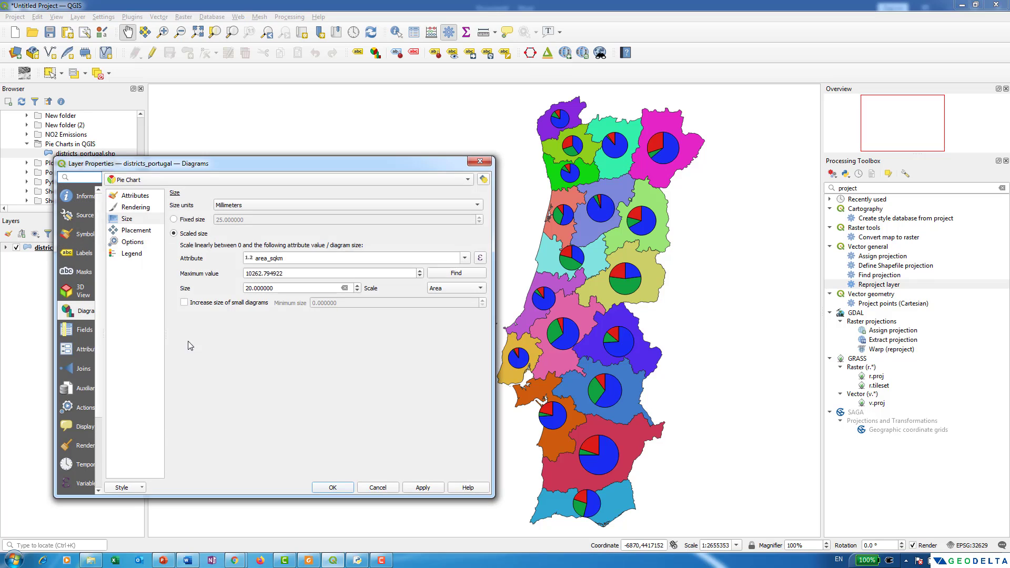
left_click(137, 230)
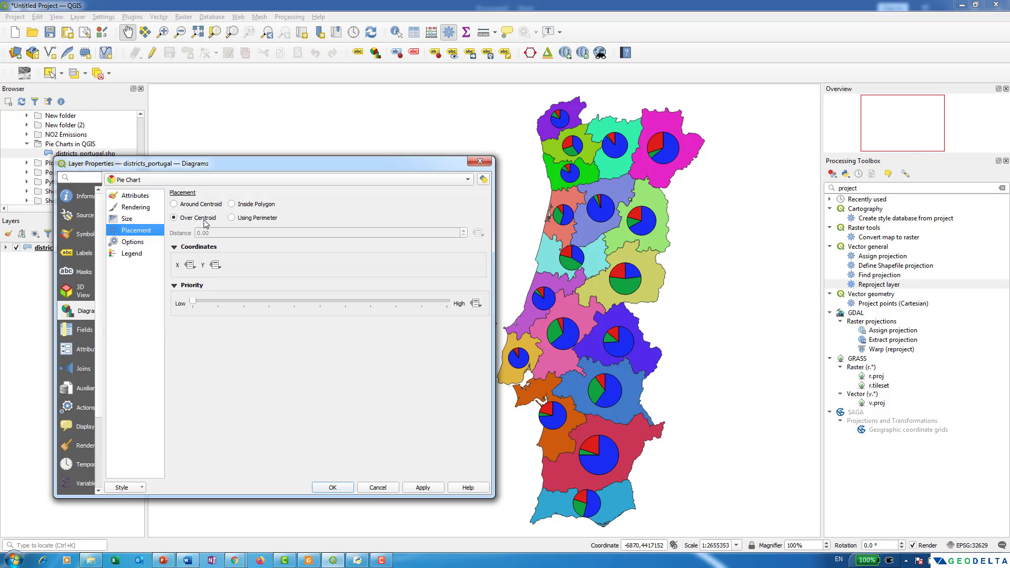
Preview Using Perimeter placement, revert to Over Centroid, apply, and close with OK
left_click(260, 221)
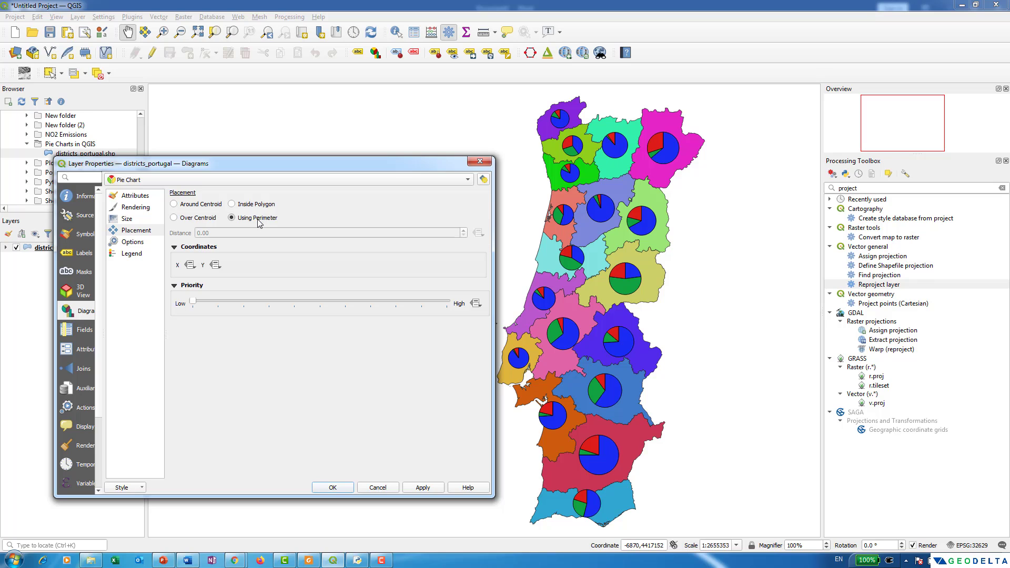
left_click(421, 487)
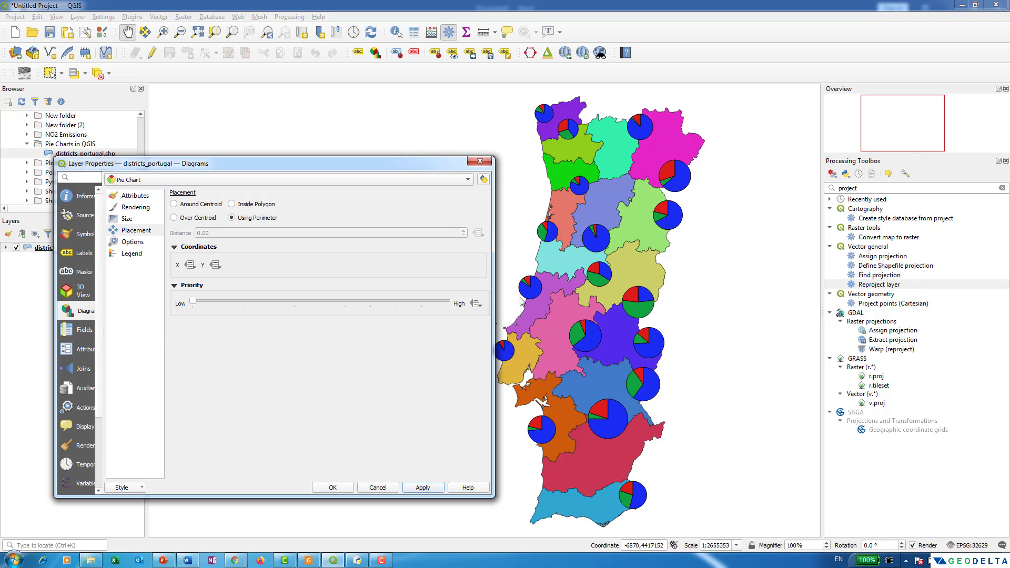
left_click(194, 220)
left_click(406, 483)
left_click_drag(267, 167, 243, 167)
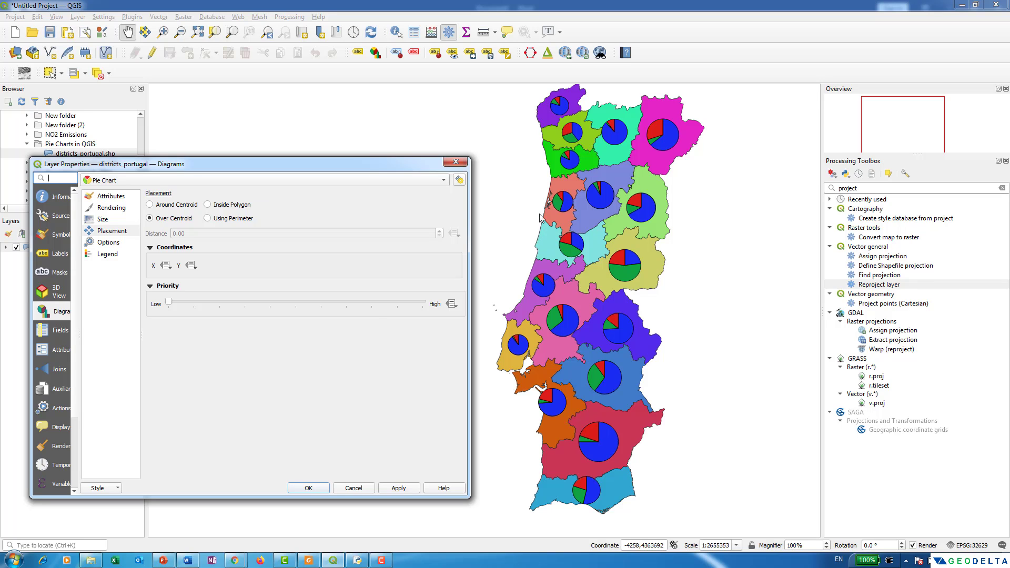
left_click(398, 488)
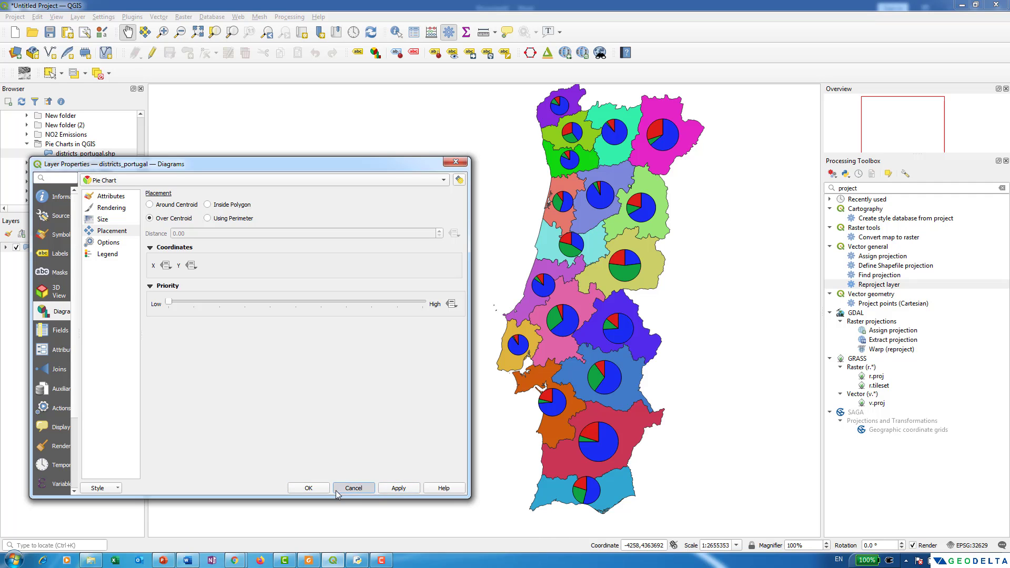
left_click(320, 489)
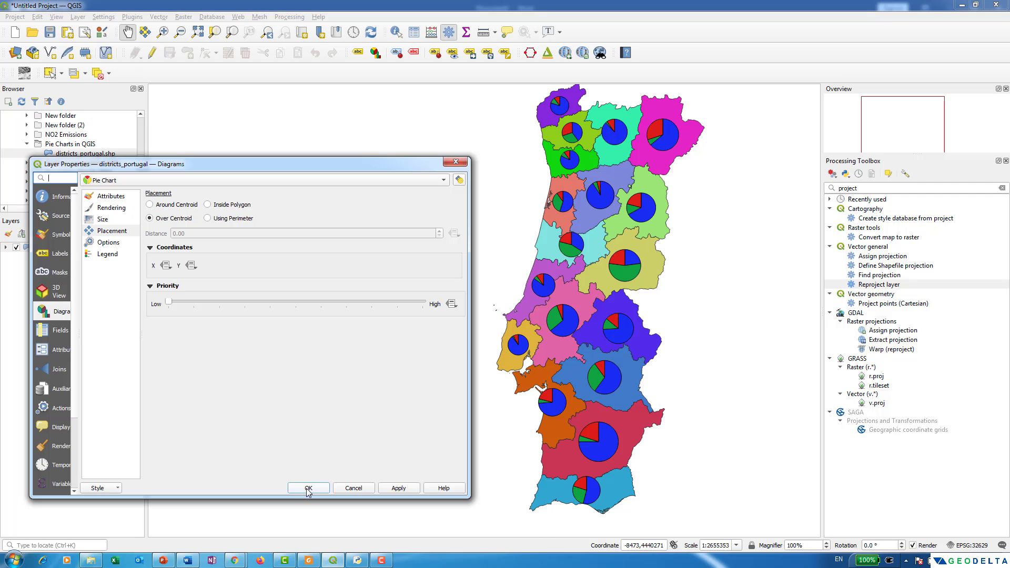
left_click(309, 489)
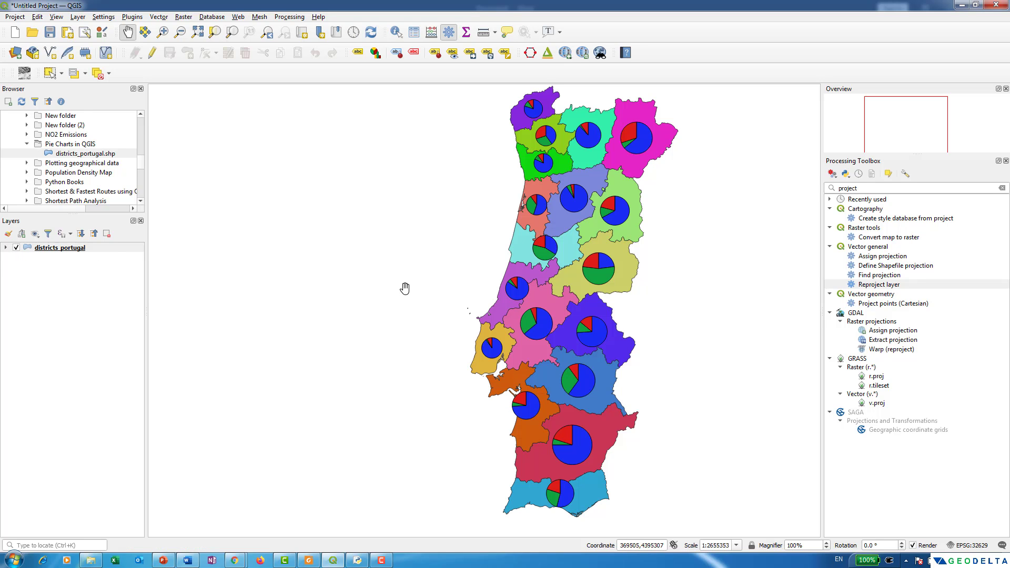
Reopen the districts_portugal layer properties to return to its pie chart diagram settings
left_click_drag(439, 300, 424, 309)
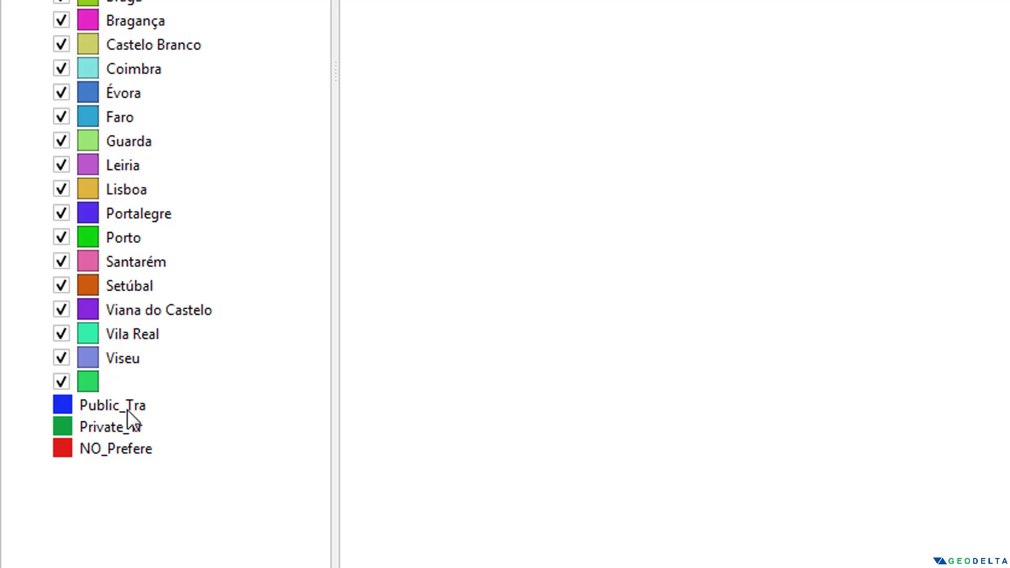
left_click(127, 408)
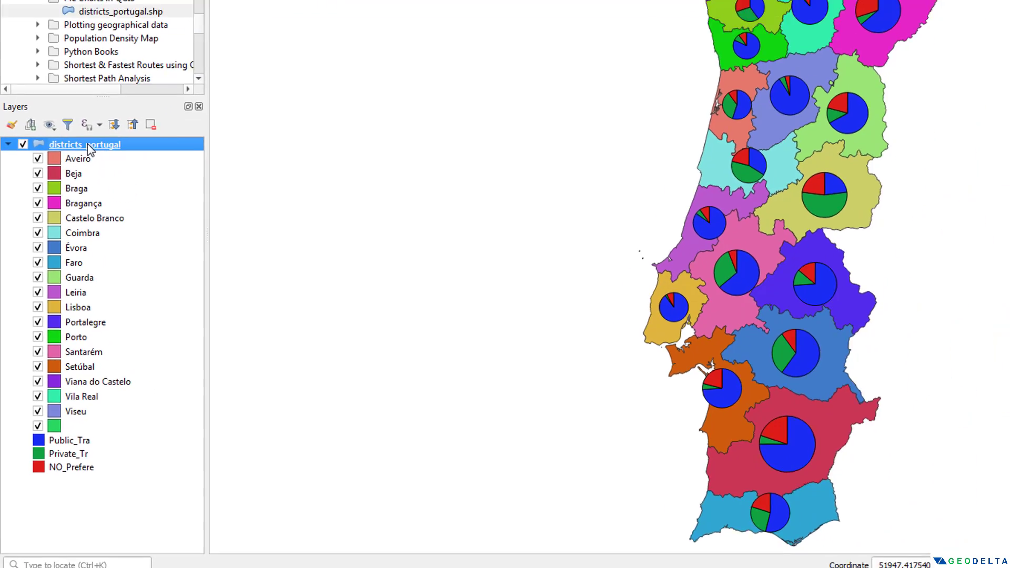
right_click(62, 247)
left_click(125, 451)
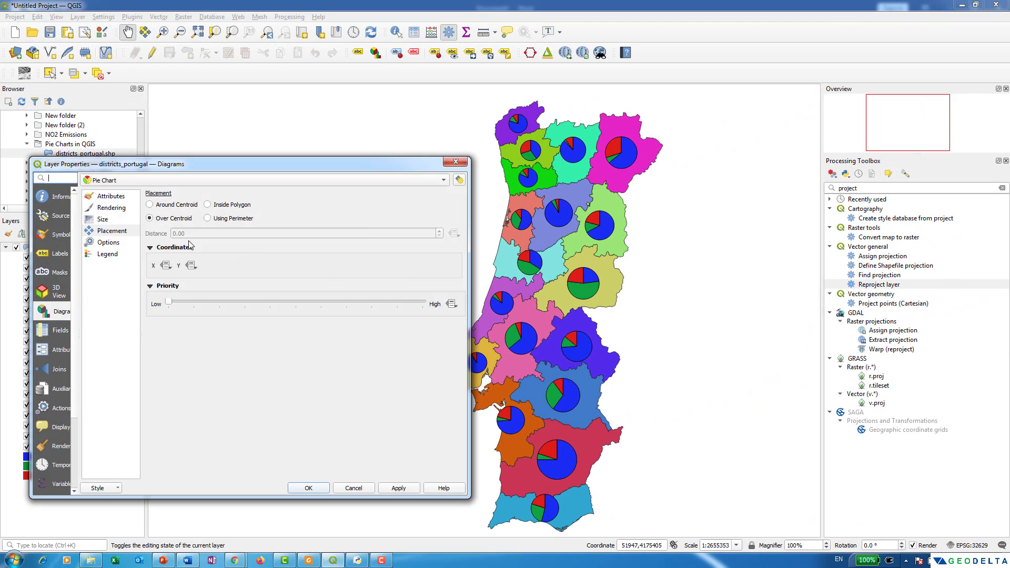
Relabel the Public_Tra and Private_Tr legend entries as 'Public Transportation' and 'Private Transportation'
left_click(113, 196)
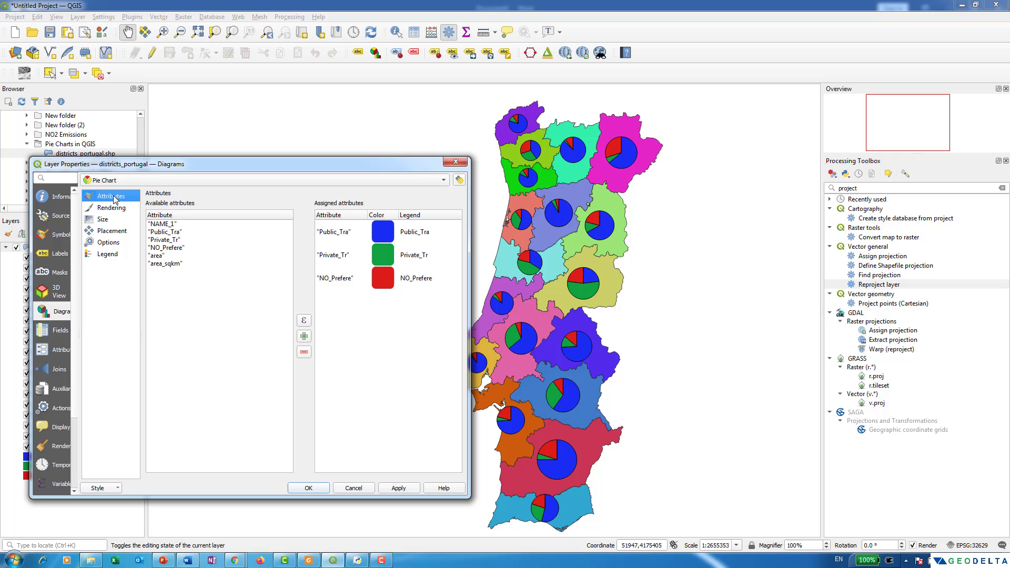
left_click(420, 237)
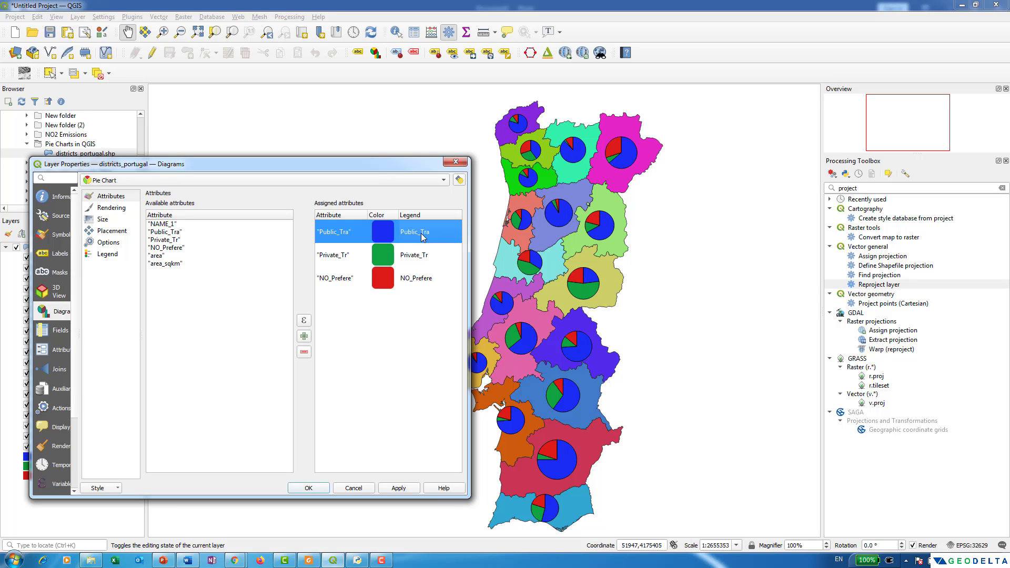
double_click(420, 238)
type("Public ")
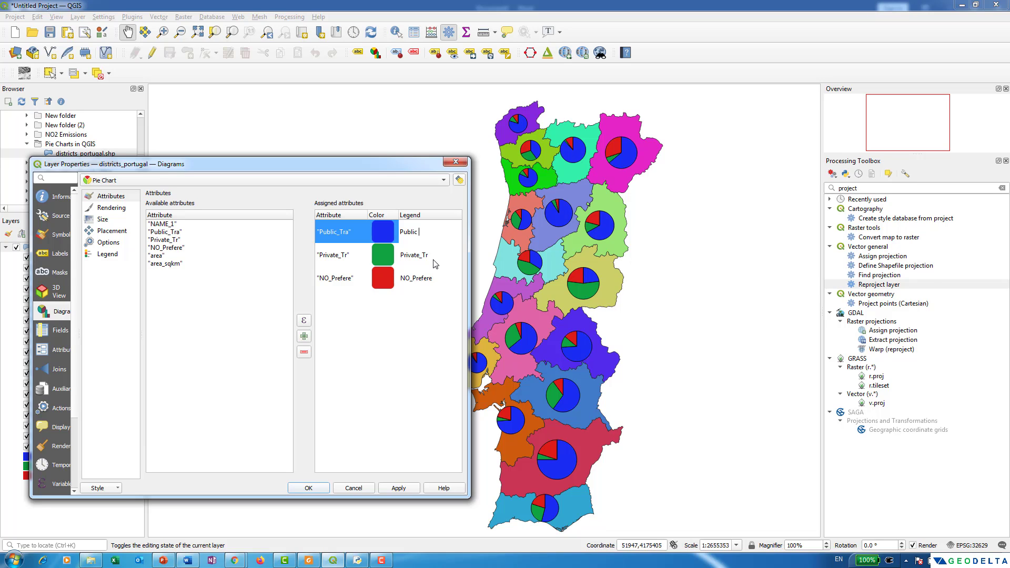
type("Transportation")
left_click(428, 255)
left_click(426, 255)
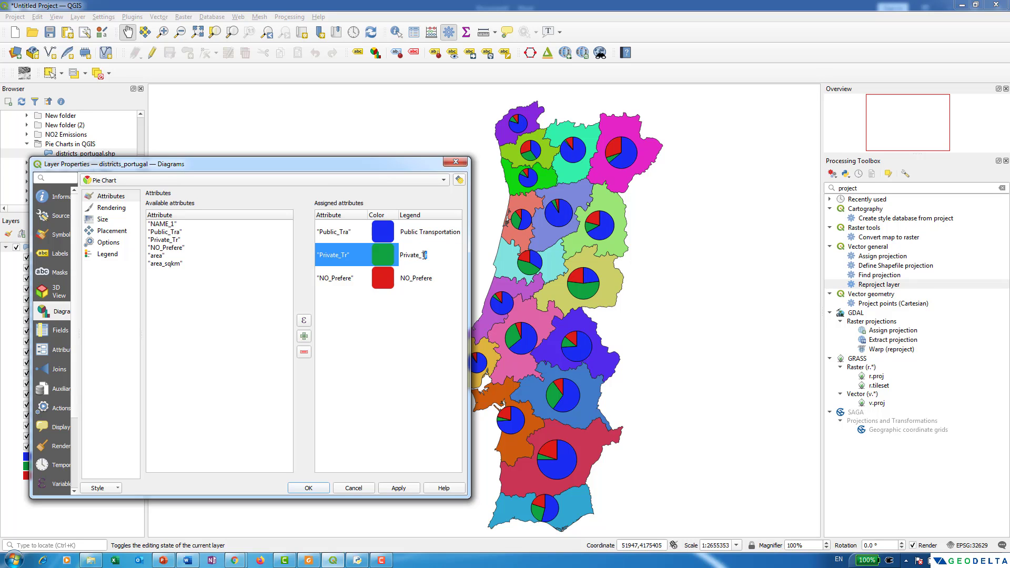
key("BackSpace")
key("BackSpace")
key("BackSpace")
type("Transportation")
Relabel the NO_Prefere legend entry as 'No Pereference' and apply the diagram changes
left_click(419, 280)
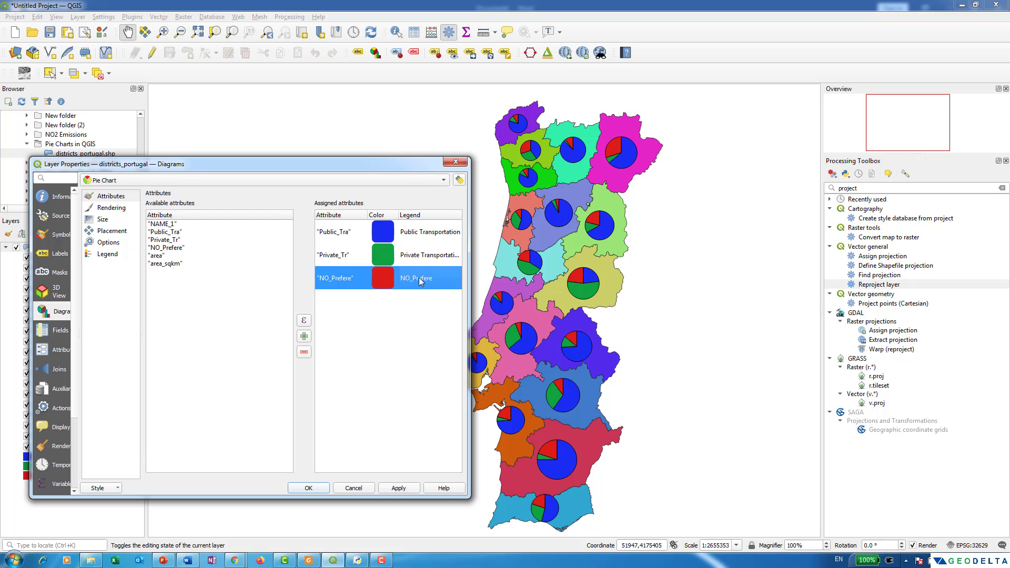
double_click(430, 279)
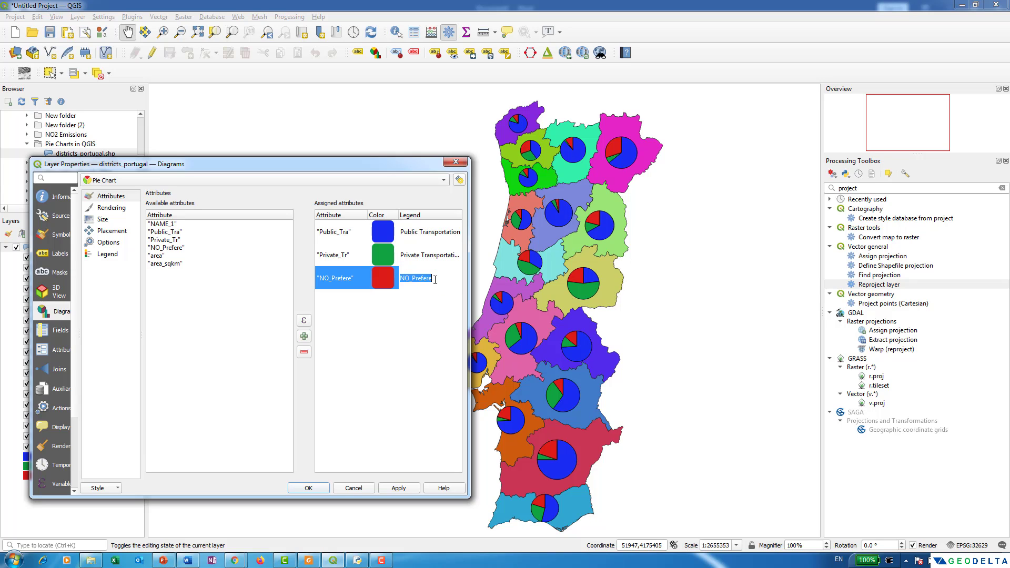
type("No Pereference")
left_click(399, 488)
left_click(308, 488)
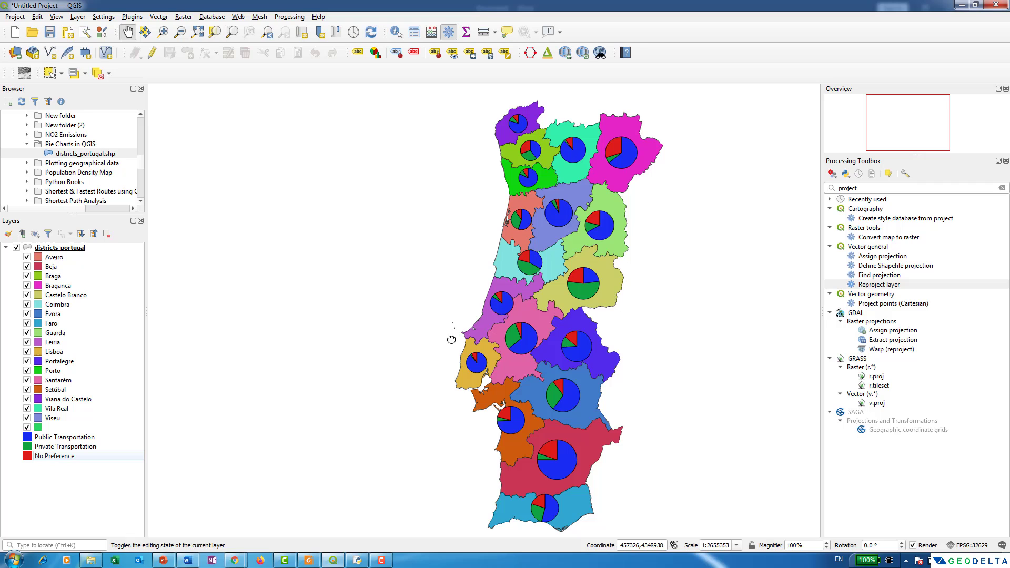
Pan the map left and slightly up so Portugal sits near the centre
left_click_drag(451, 339, 415, 338)
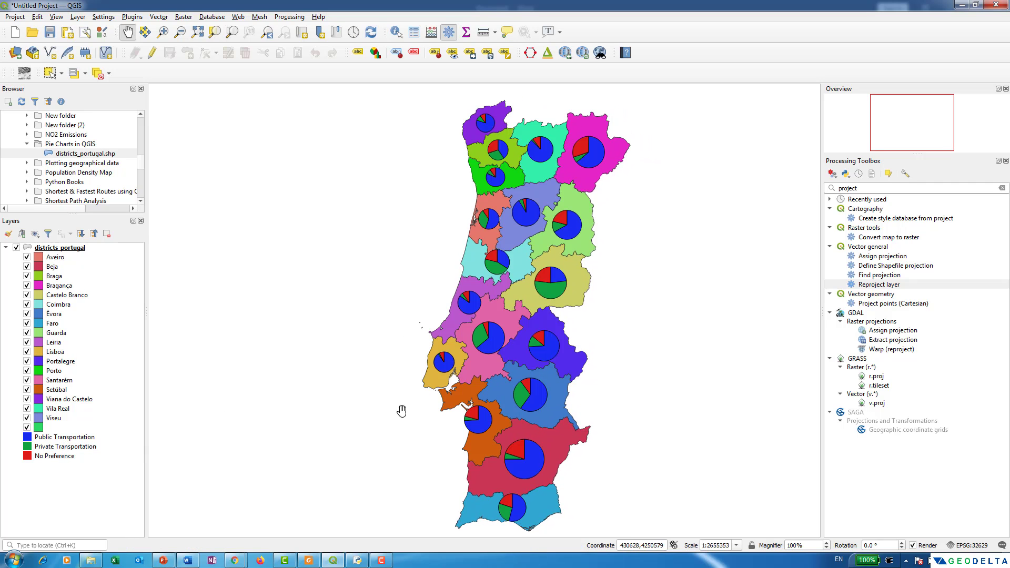
left_click_drag(401, 409, 401, 405)
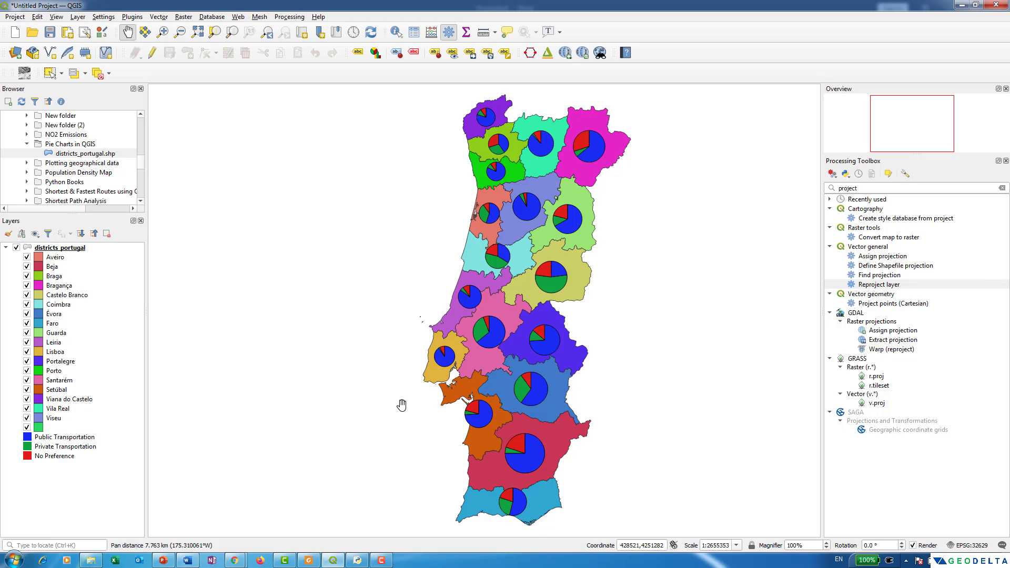